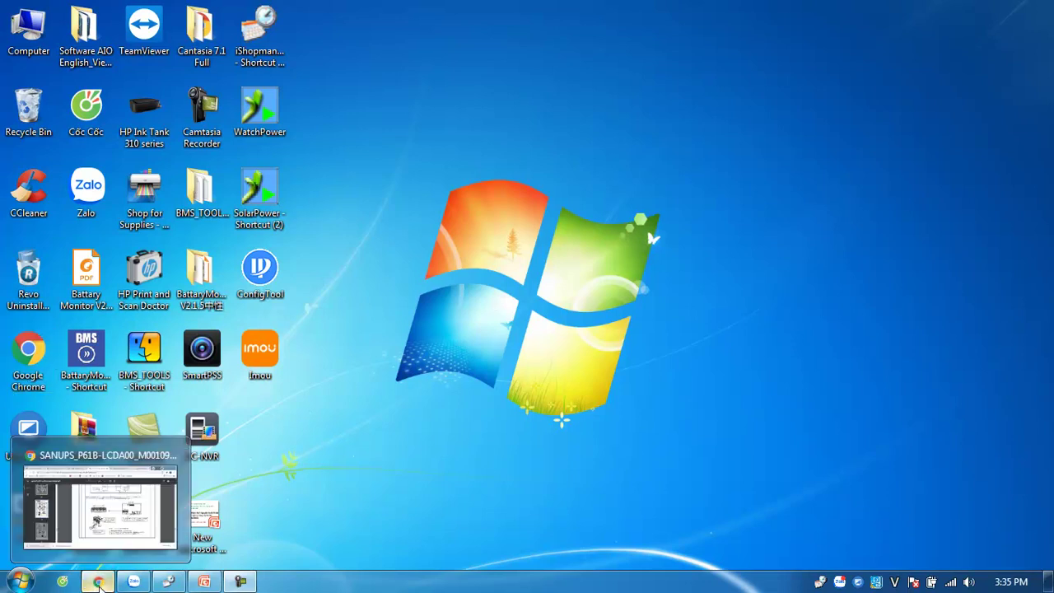
# Step: Bring up the Chrome window holding the SANUPS_P61B-LCDA00_M0010948C.pdf manual
pyautogui.click(97, 581)
# Step: Search 'luxpower login' and open the LuxPower Login page result on server.luxpowertek.com
pyautogui.click(256, 46)
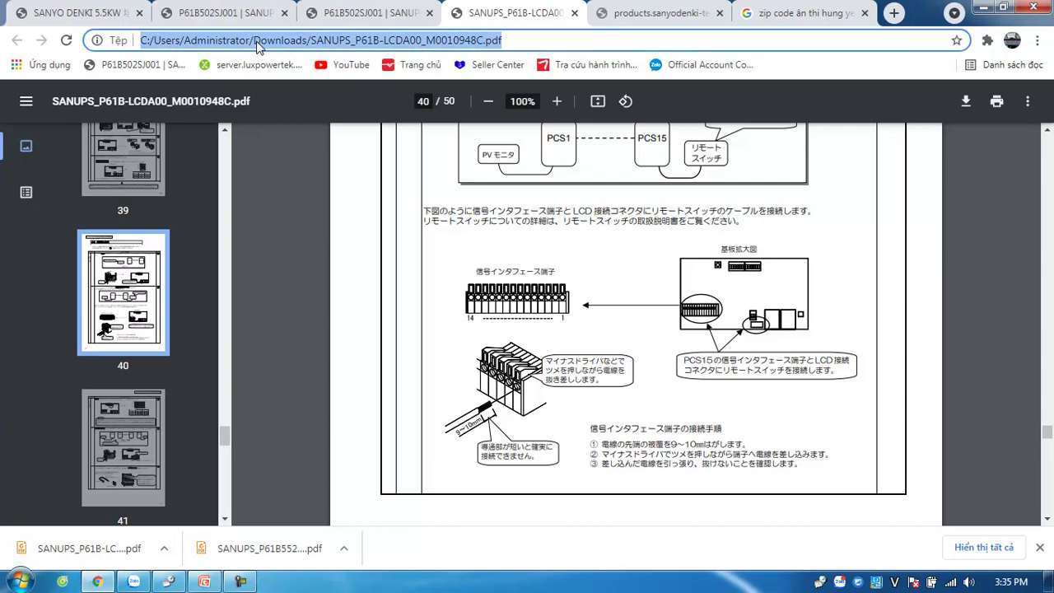
pyautogui.write('lux')
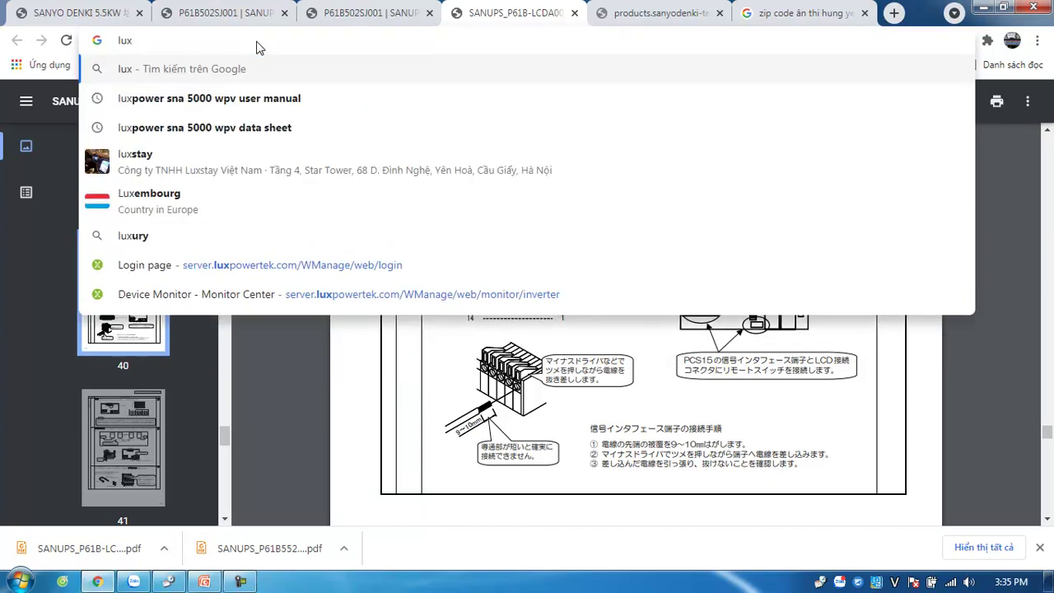
pyautogui.write('power login')
pyautogui.press('Return')
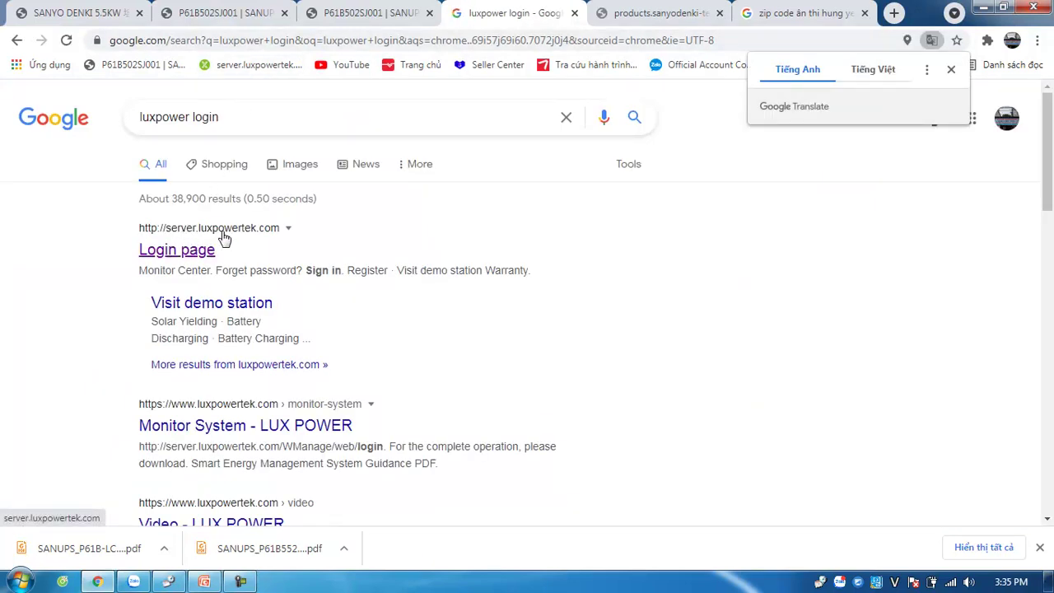
pyautogui.click(236, 238)
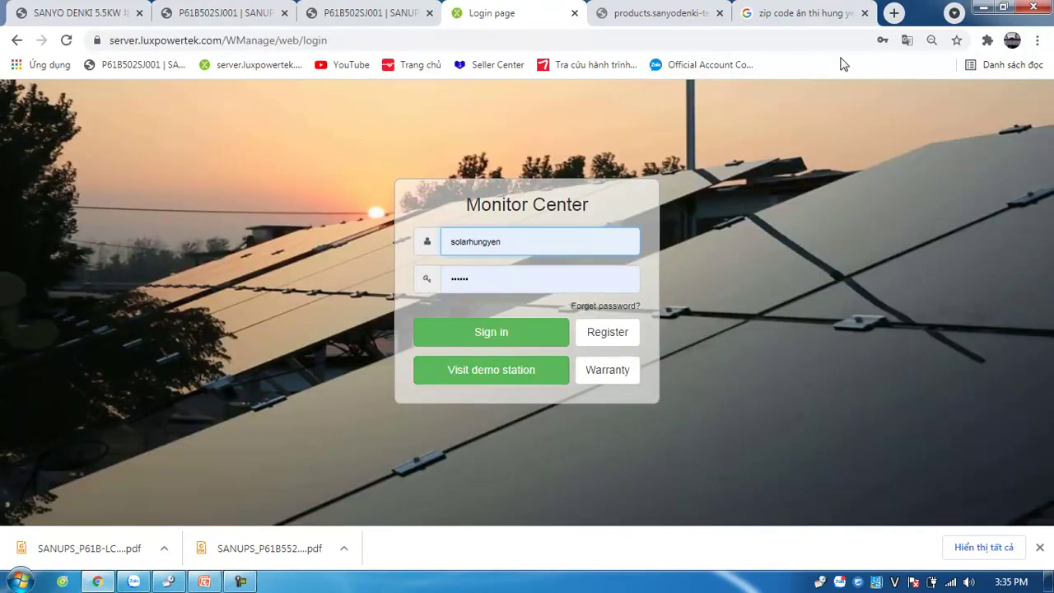
# Step: Open the Register form and place the cursor in its Username field
pyautogui.click(613, 336)
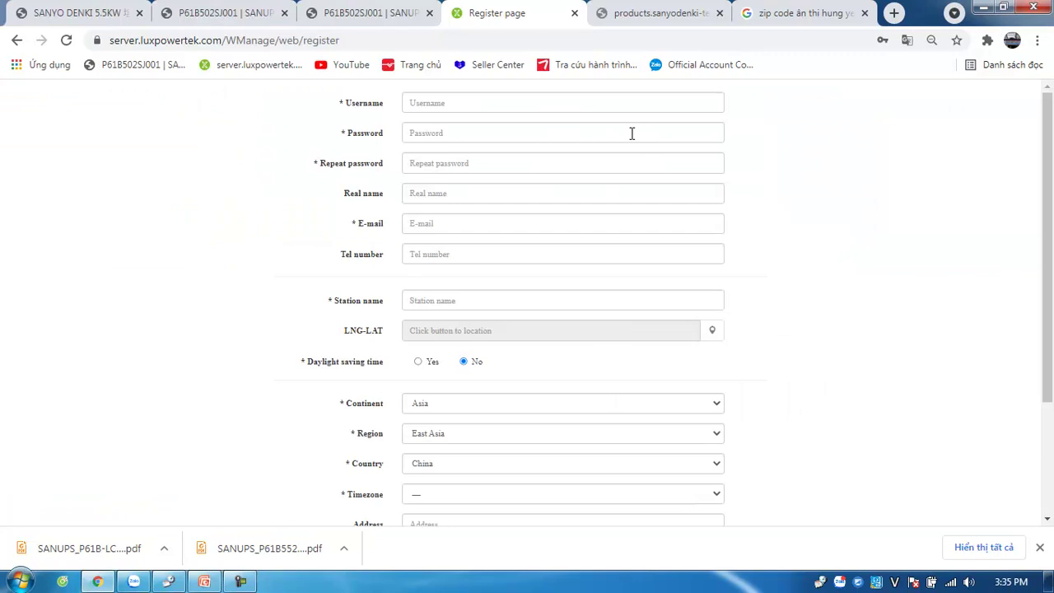
pyautogui.click(523, 102)
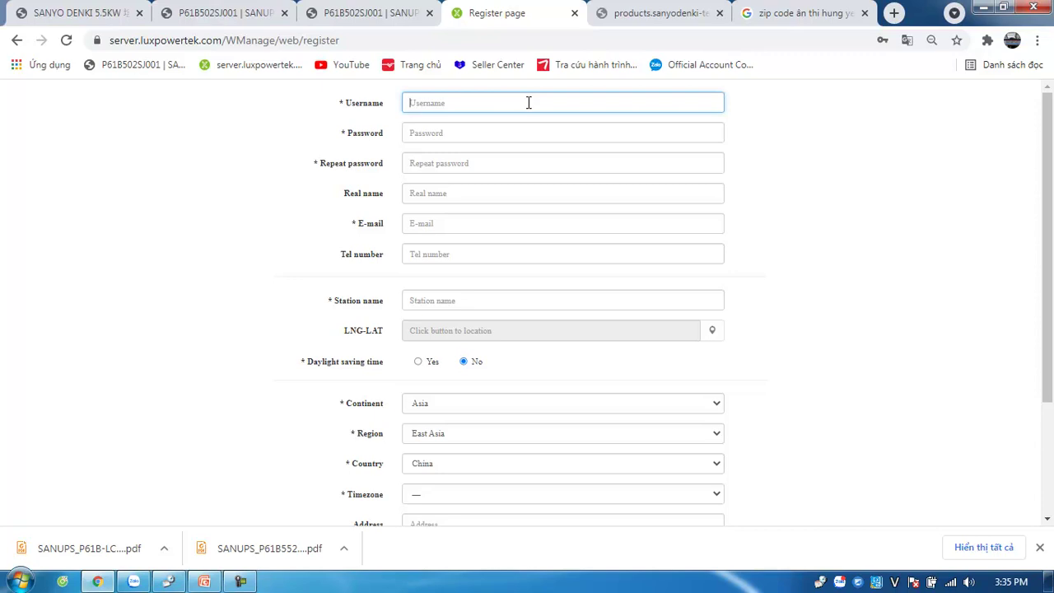
# Step: Enter the account username, the password and the repeated password
pyautogui.write('solar hung yên 2021')
pyautogui.click(510, 129)
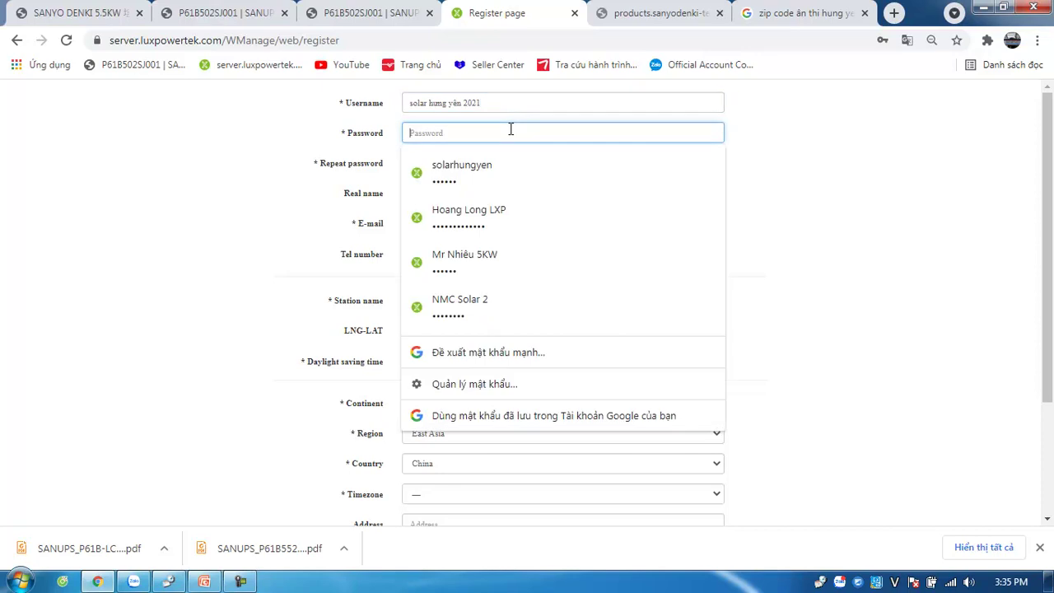
pyautogui.write('145')
pyautogui.click(178, 163)
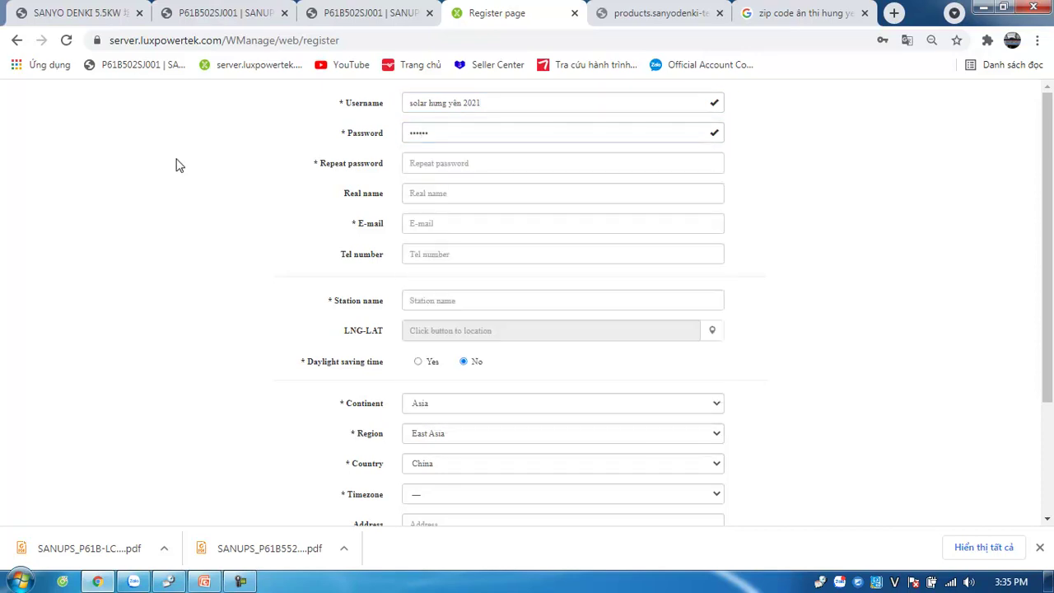
pyautogui.click(488, 166)
pyautogui.write('123456')
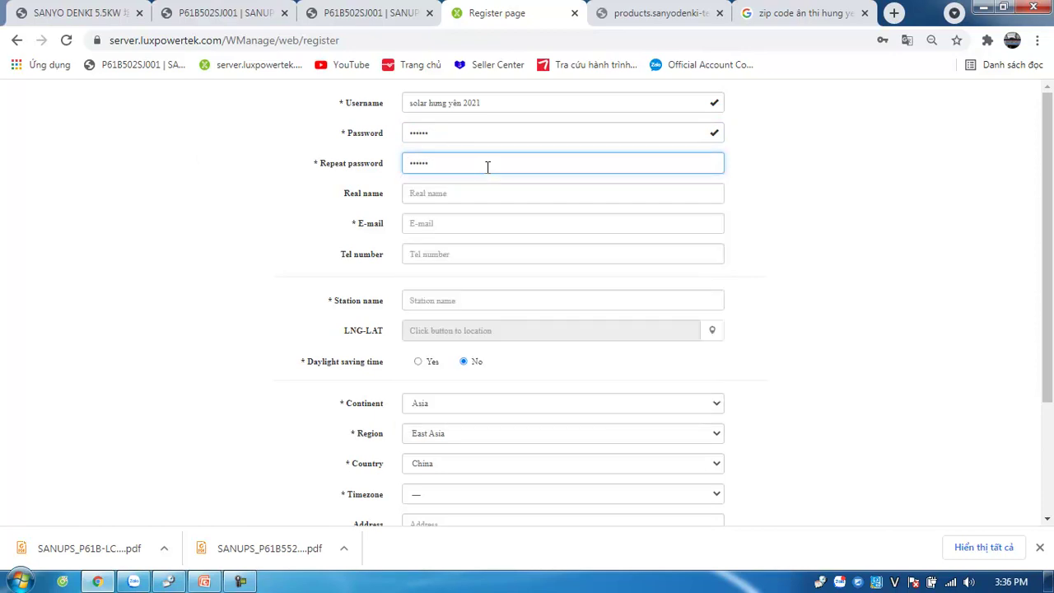
# Step: Enter the real name and accept a suggested e-mail address, editing its number
pyautogui.click(485, 193)
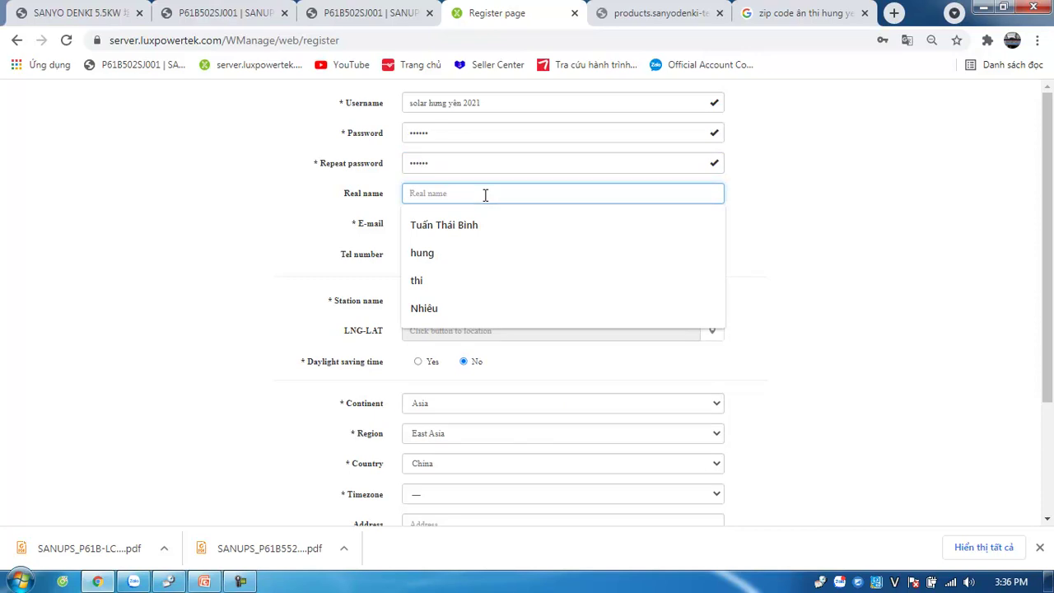
pyautogui.write('Sola')
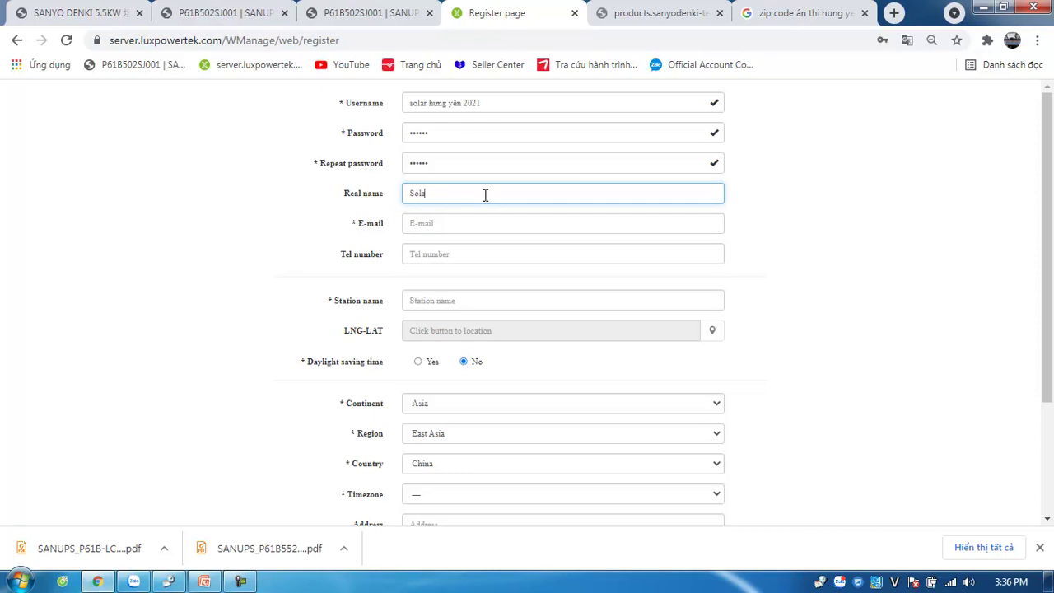
pyautogui.write('r 5Kw')
pyautogui.write('U')
pyautogui.write('W')
pyautogui.click(470, 224)
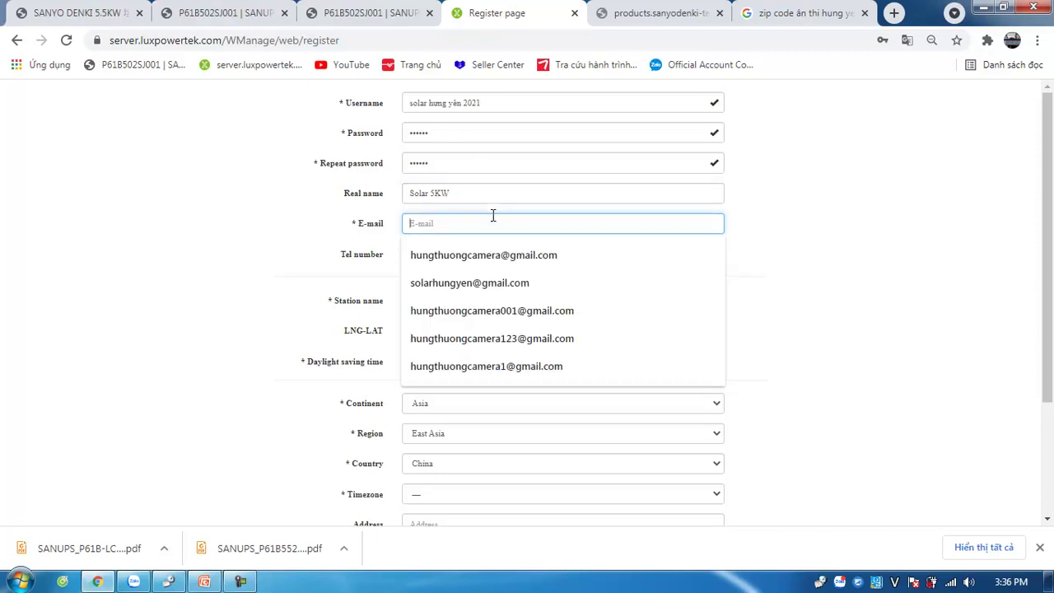
pyautogui.click(515, 306)
pyautogui.click(489, 222)
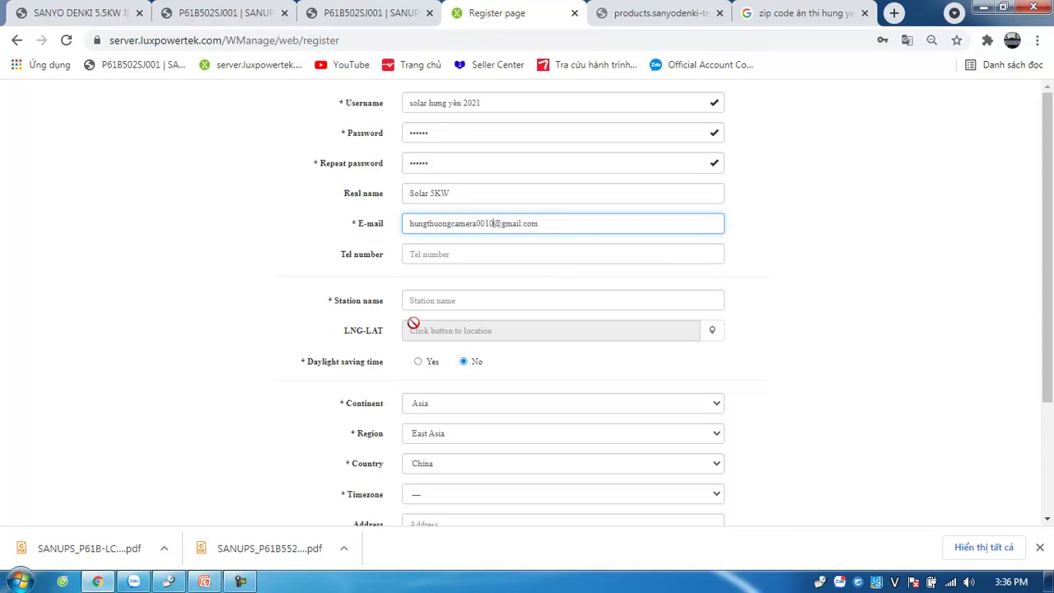
pyautogui.click(464, 256)
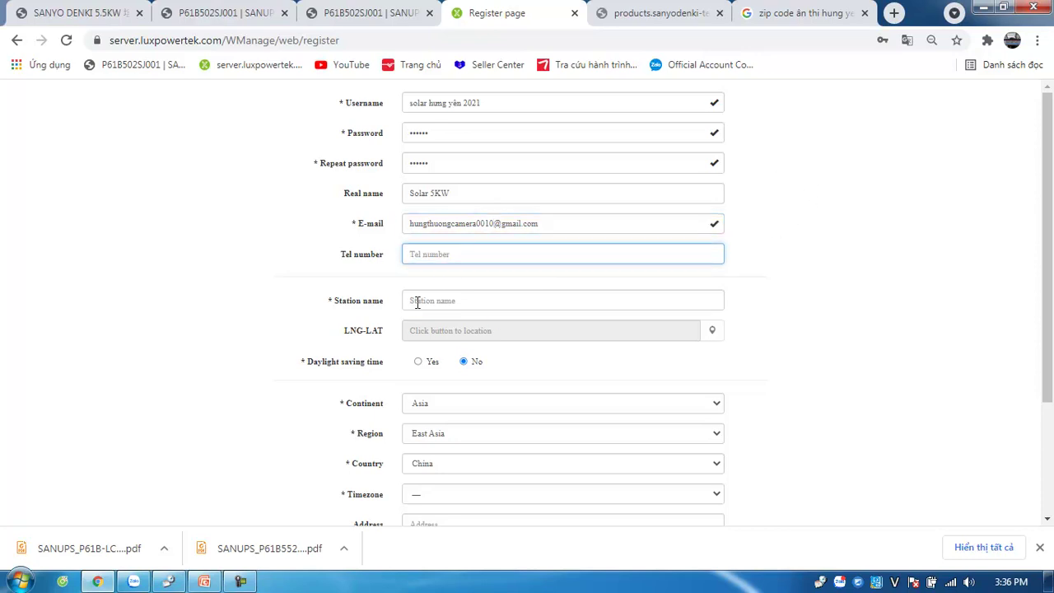
# Step: Enter the contact phone number and name the station 'Hybrid 5KW'
pyautogui.click(549, 295)
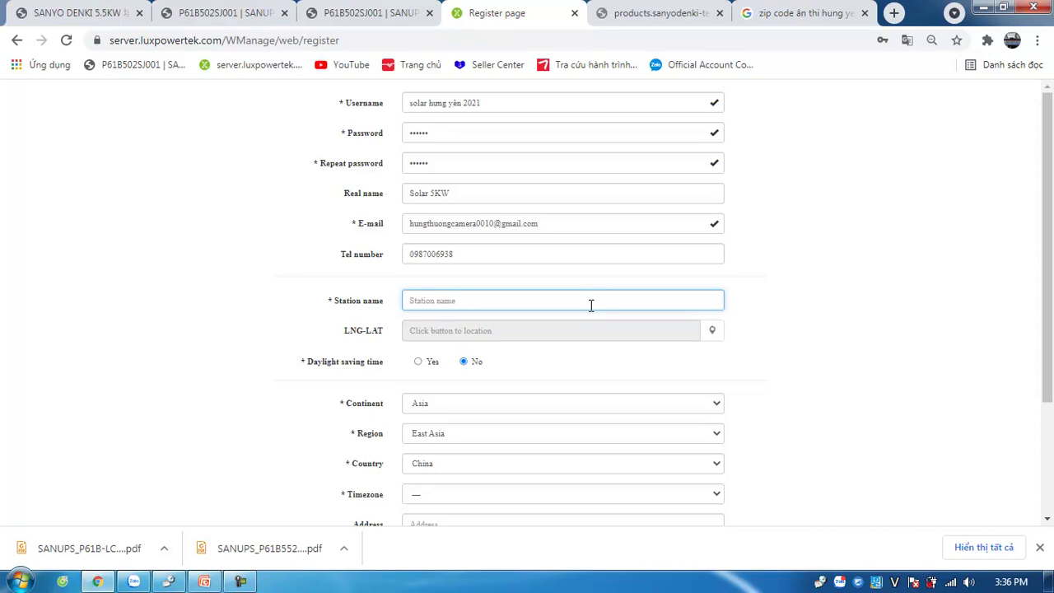
pyautogui.write('Hybrid 5KW')
pyautogui.moveTo(1045, 300); pyautogui.dragTo(1048, 389)
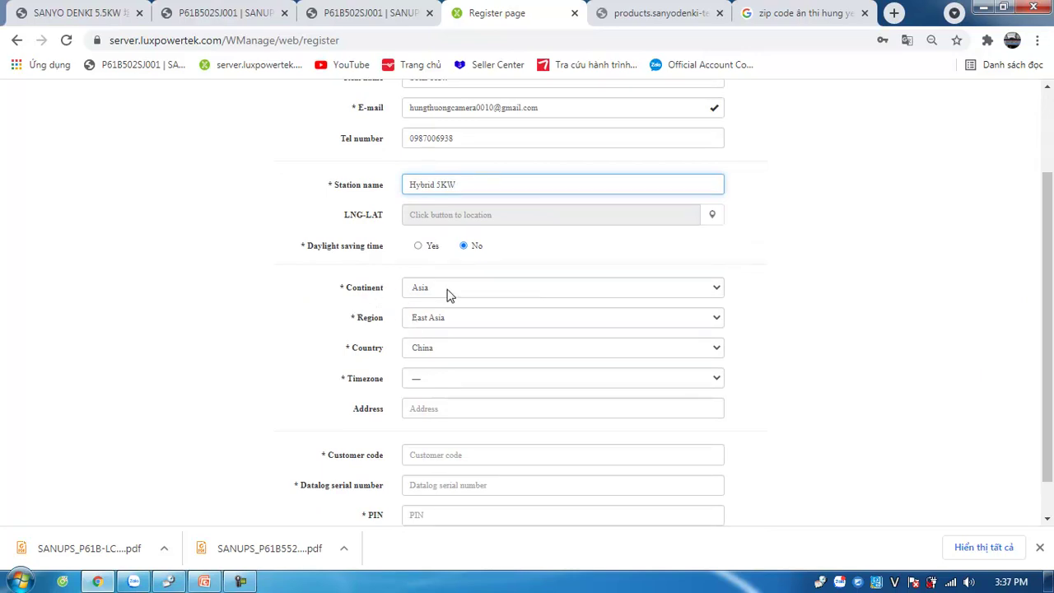
# Step: Set Region to Southeast Asia, Country to Vietnam and Timezone to GMT +7
pyautogui.click(479, 320)
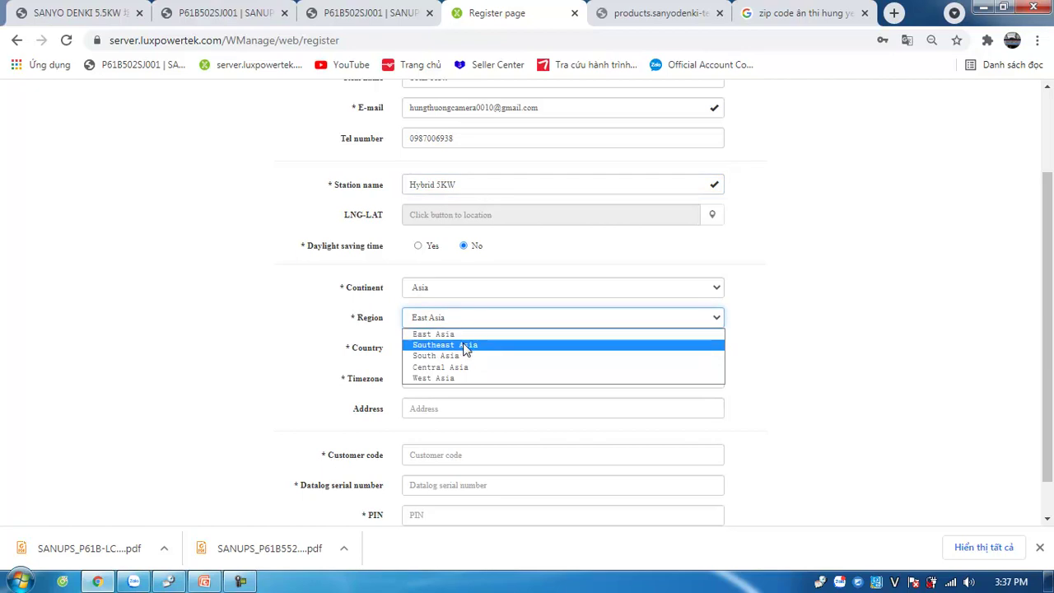
pyautogui.click(466, 346)
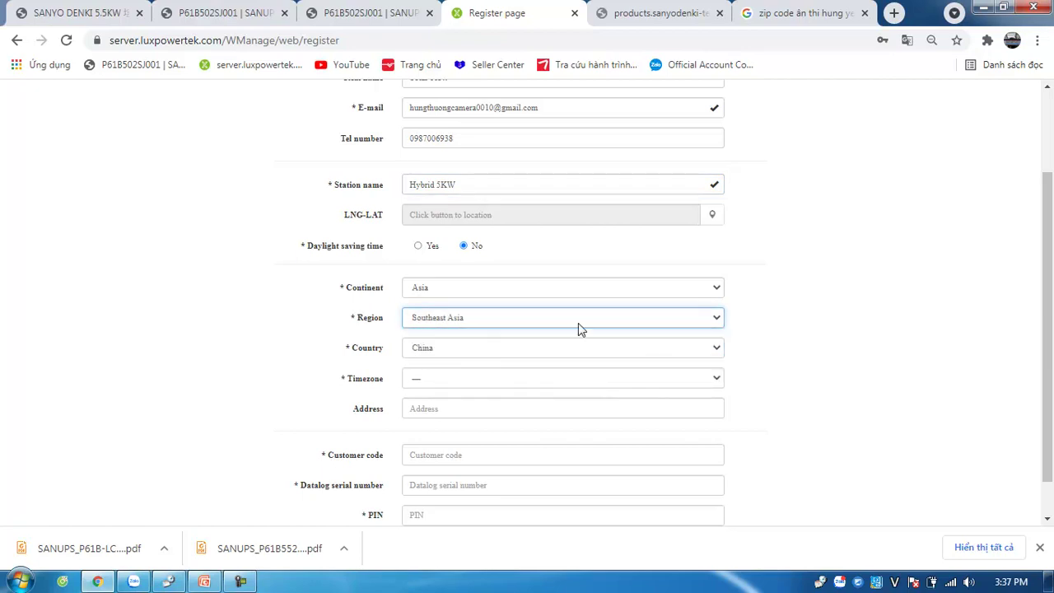
pyautogui.click(480, 349)
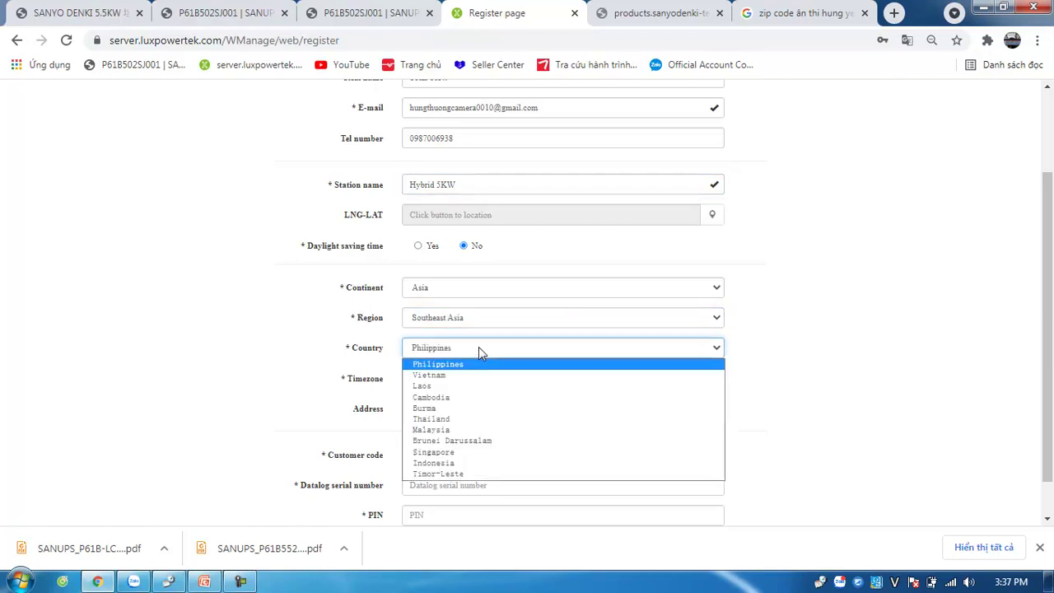
pyautogui.click(445, 375)
pyautogui.moveTo(1047, 239); pyautogui.dragTo(1048, 294)
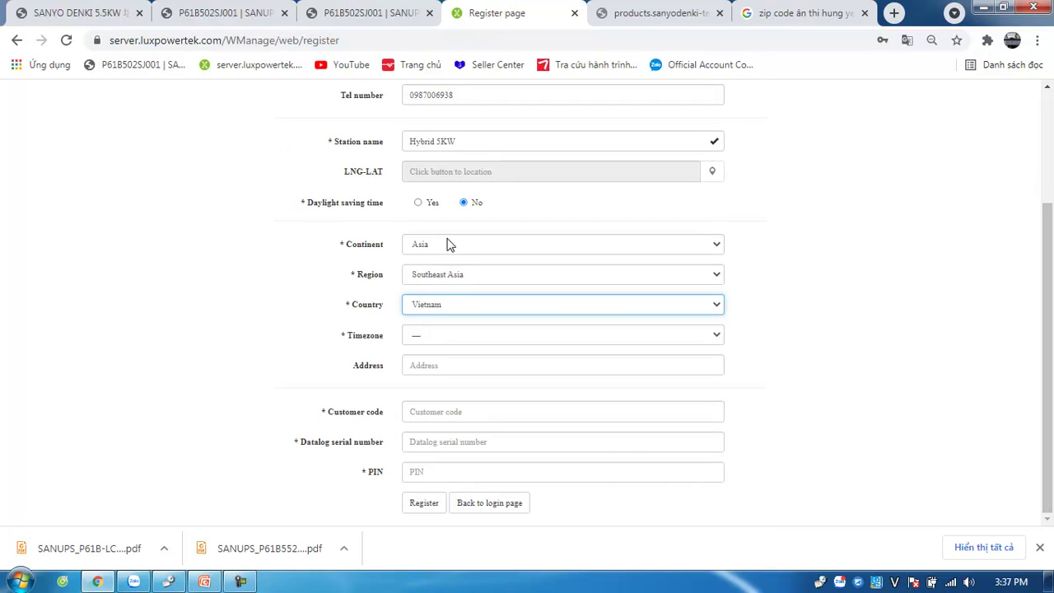
pyautogui.click(468, 335)
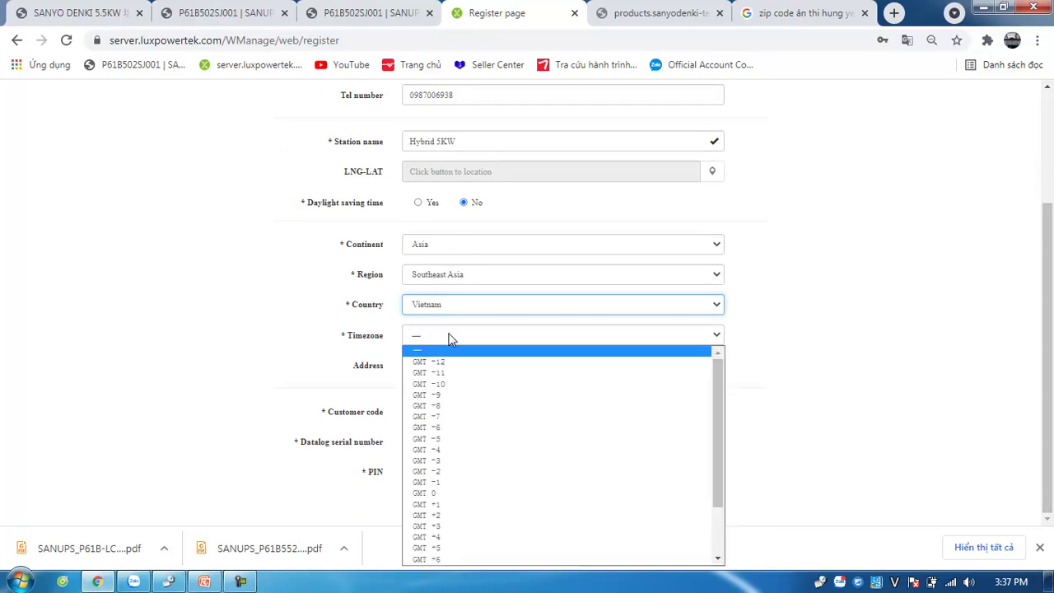
pyautogui.moveTo(718, 396); pyautogui.dragTo(718, 441)
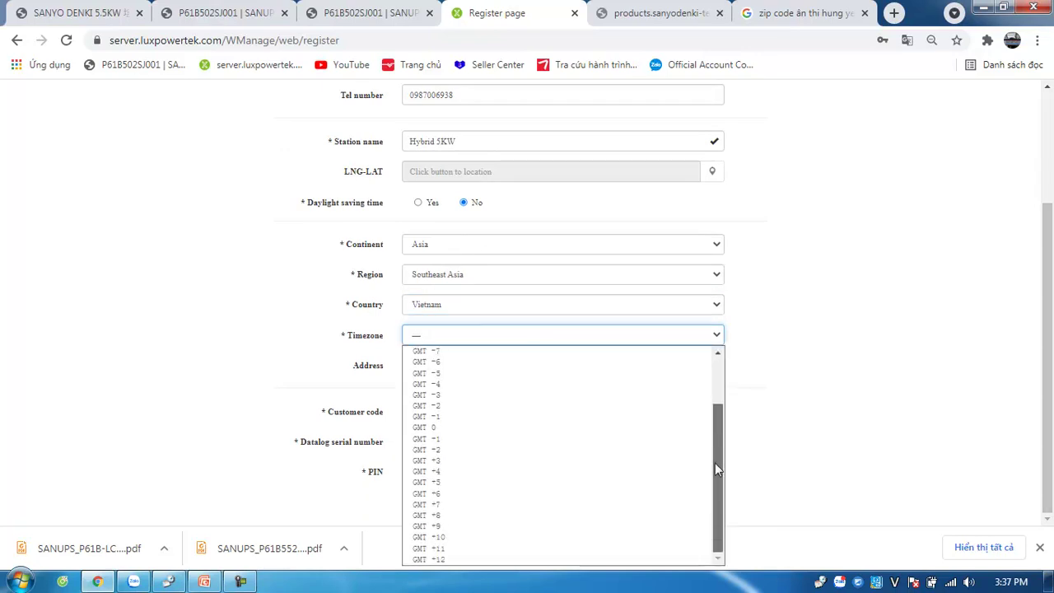
pyautogui.click(441, 504)
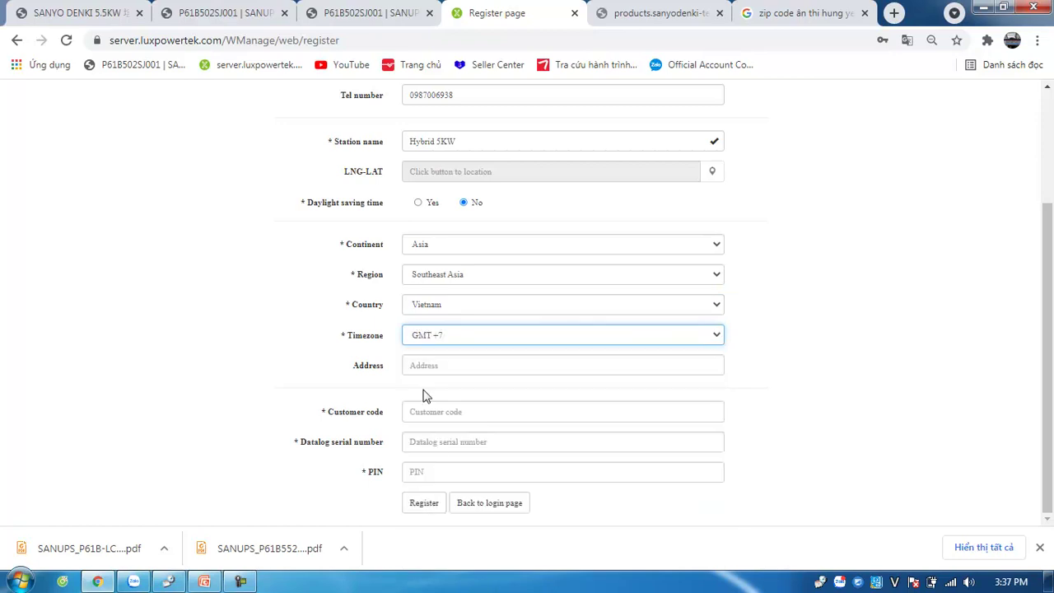
pyautogui.click(467, 364)
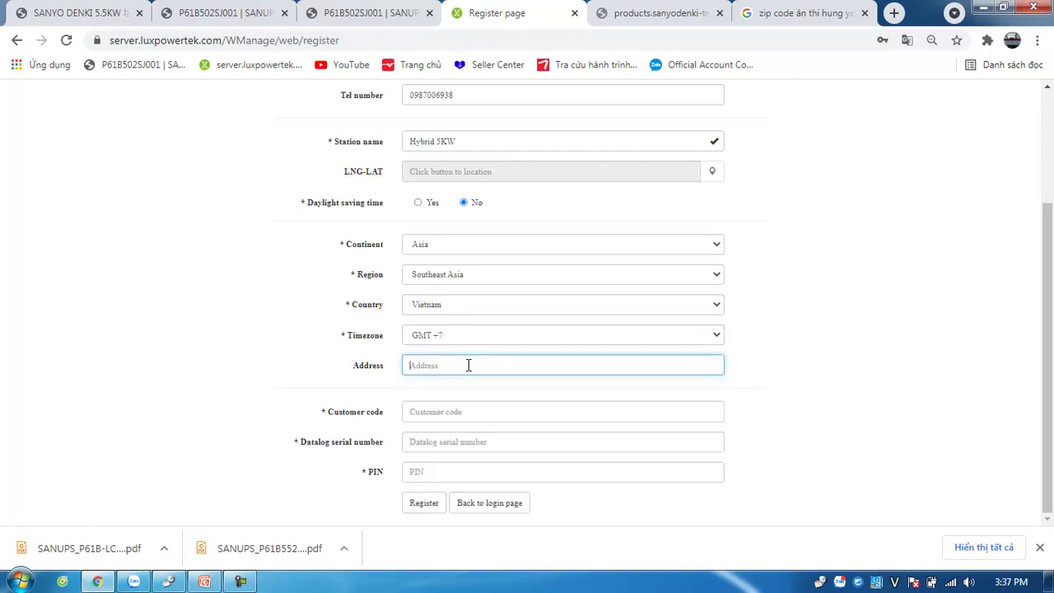
# Step: Enter the station address and the customer code
pyautogui.write('An')
pyautogui.write(' Thi Hun')
pyautogui.write('g')
pyautogui.write('w')
pyautogui.write(' Yeen')
pyautogui.click(508, 412)
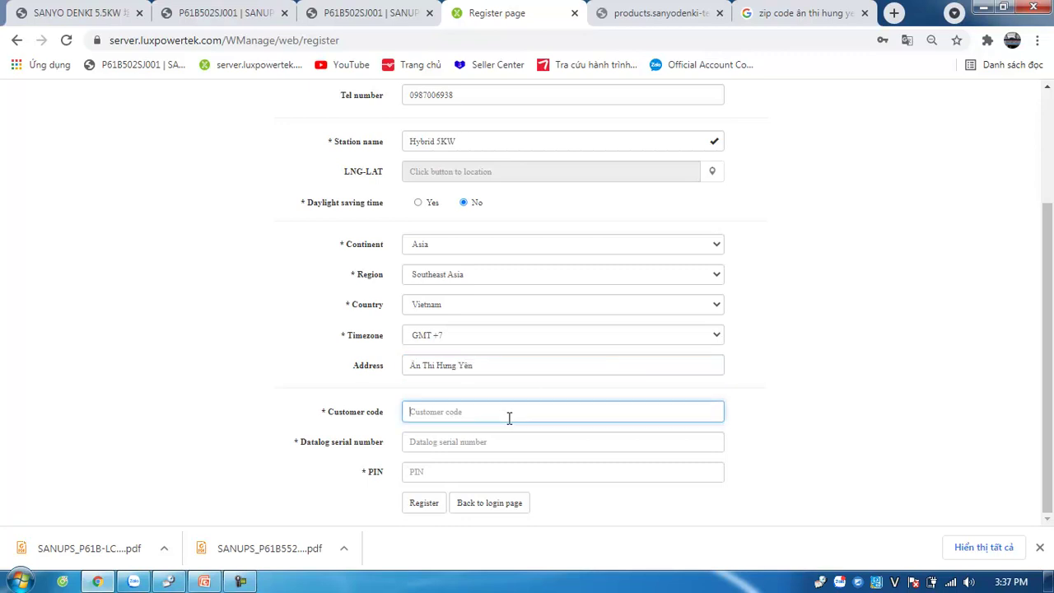
pyautogui.moveTo(330, 413); pyautogui.dragTo(404, 412)
pyautogui.click(511, 412)
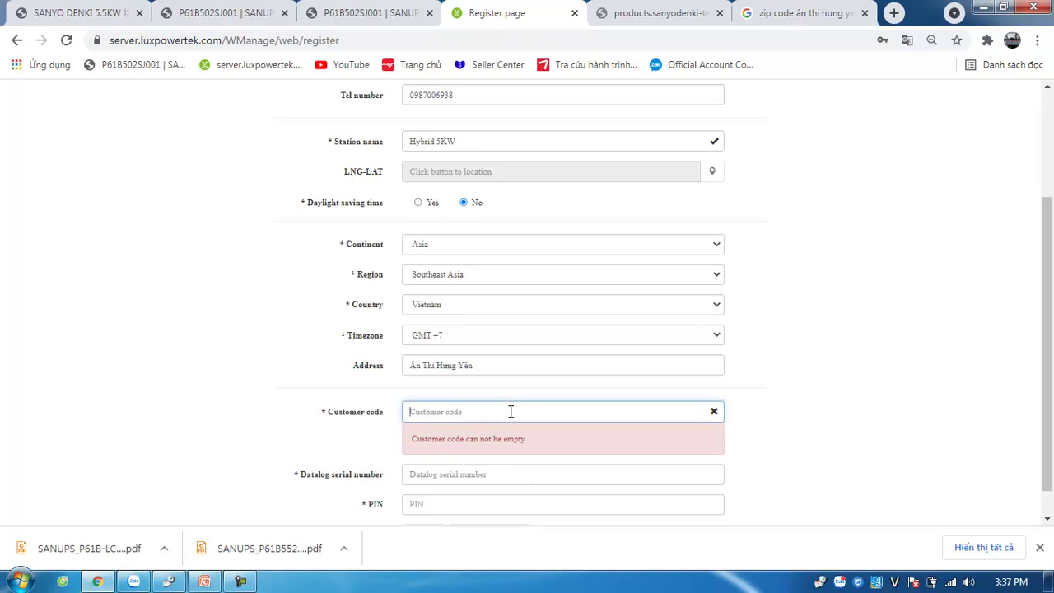
pyautogui.write('solarhungyen')
pyautogui.click(859, 423)
# Step: Fill in the datalog serial number and PIN so the fields validate
pyautogui.click(492, 442)
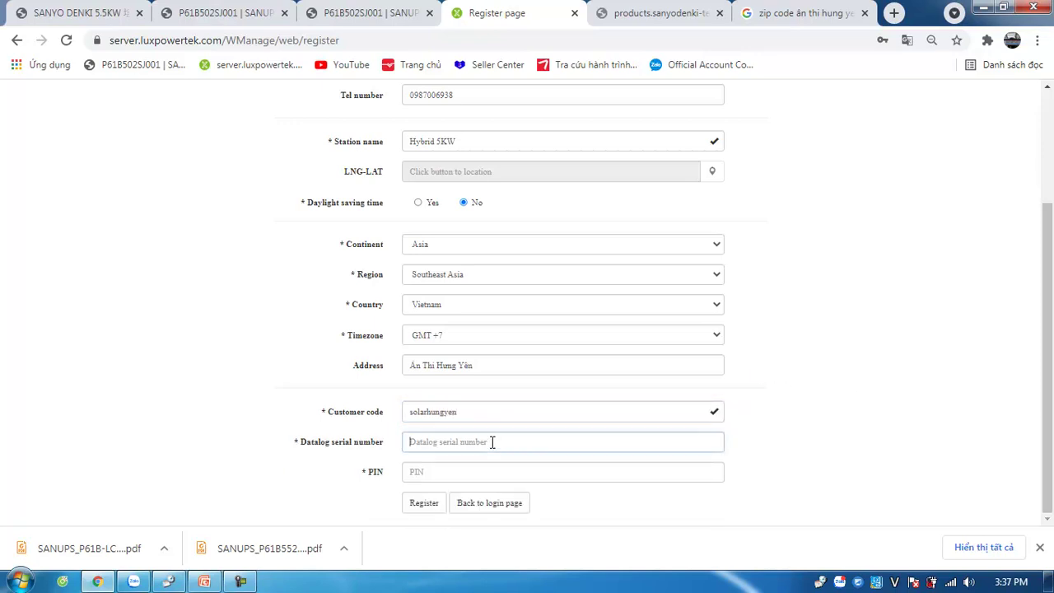
pyautogui.click(486, 470)
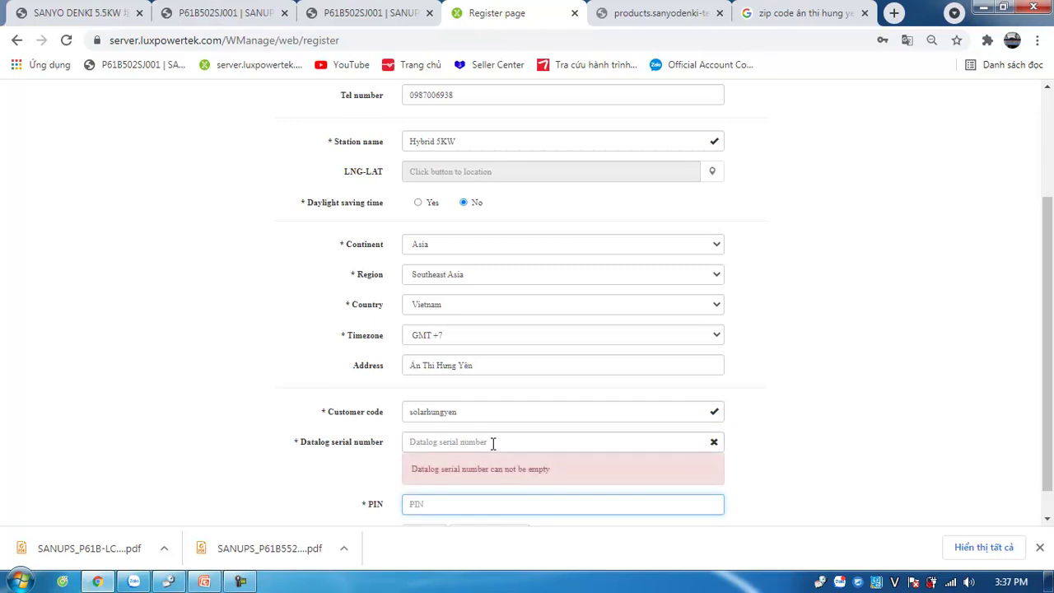
pyautogui.click(493, 442)
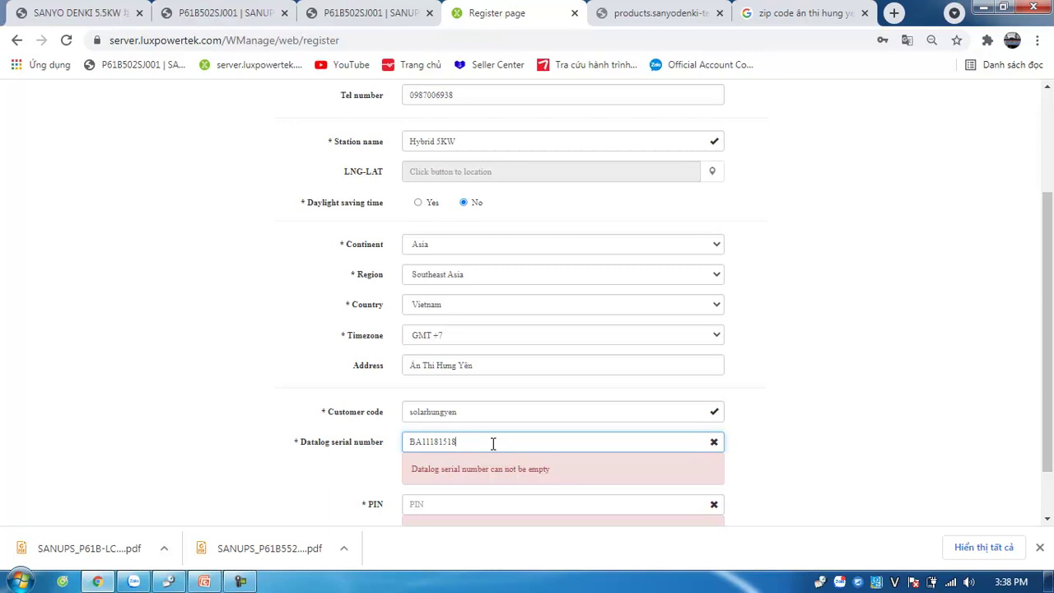
pyautogui.click(474, 505)
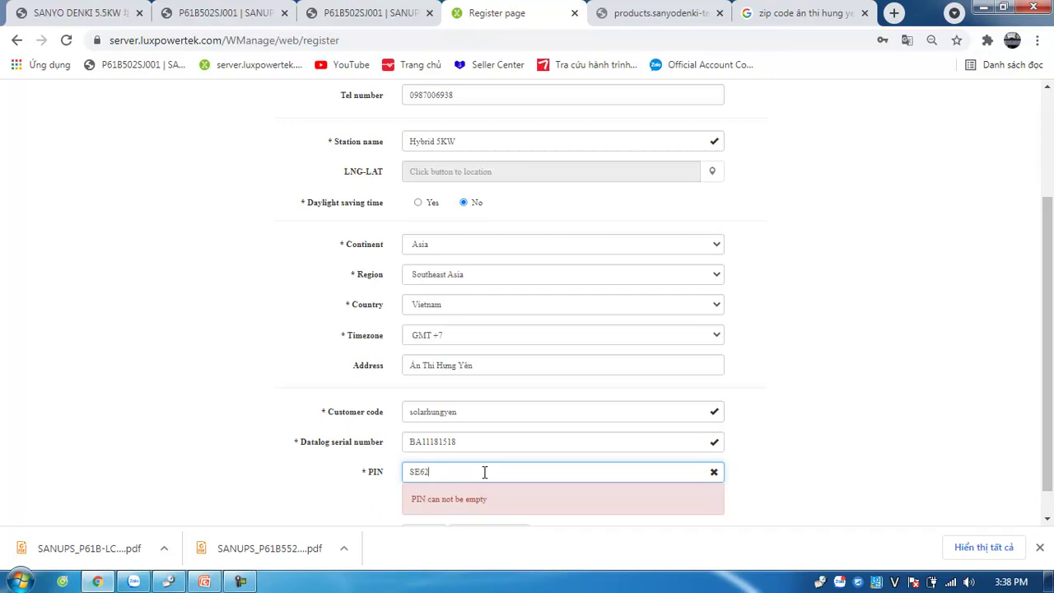
pyautogui.click(797, 409)
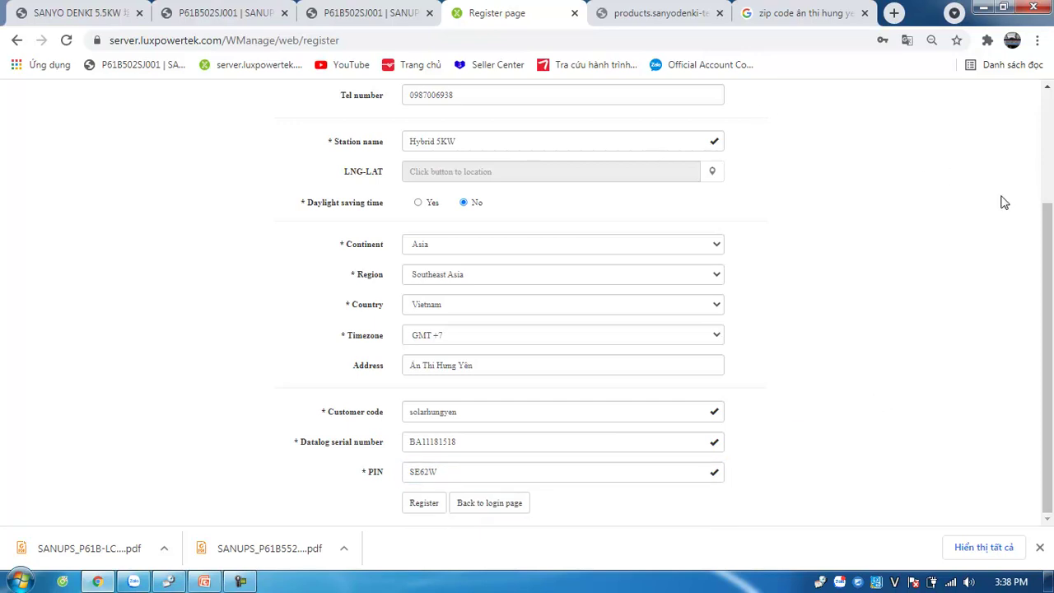
pyautogui.moveTo(1045, 259); pyautogui.dragTo(1039, 101)
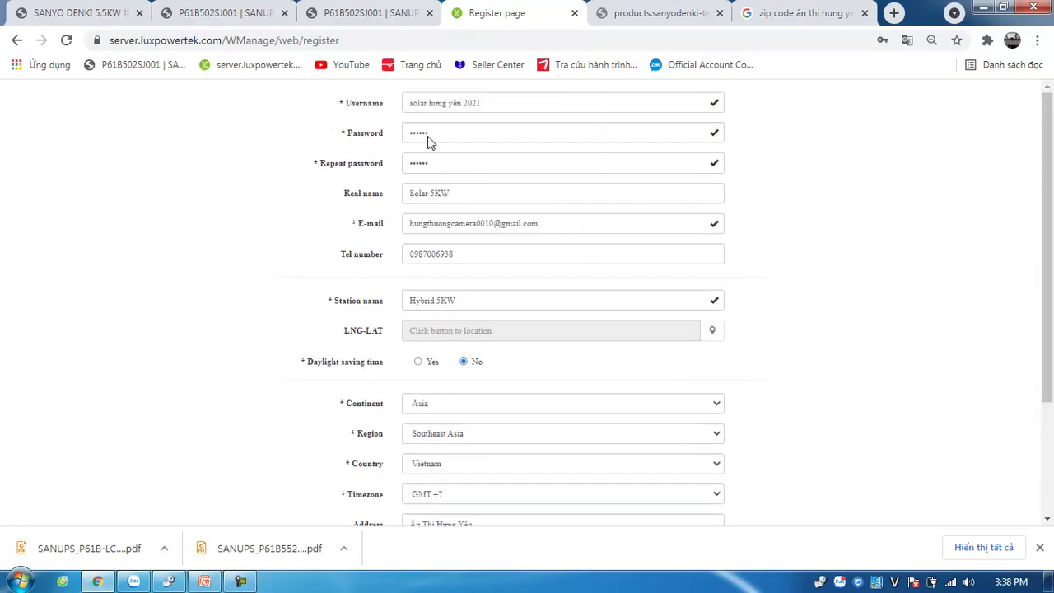
pyautogui.moveTo(512, 106); pyautogui.dragTo(387, 112)
pyautogui.click(581, 135)
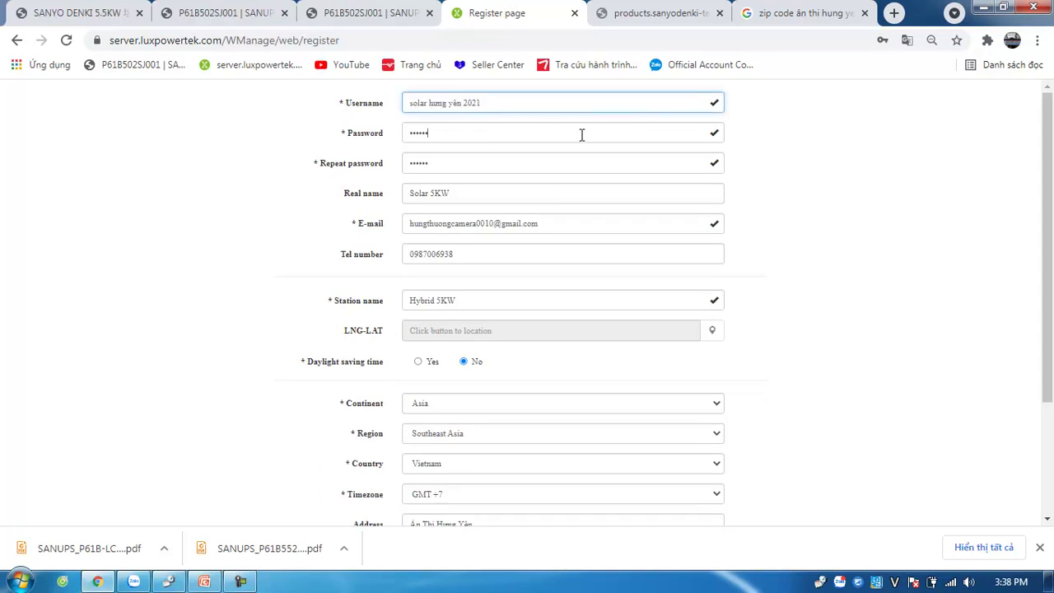
pyautogui.click(494, 163)
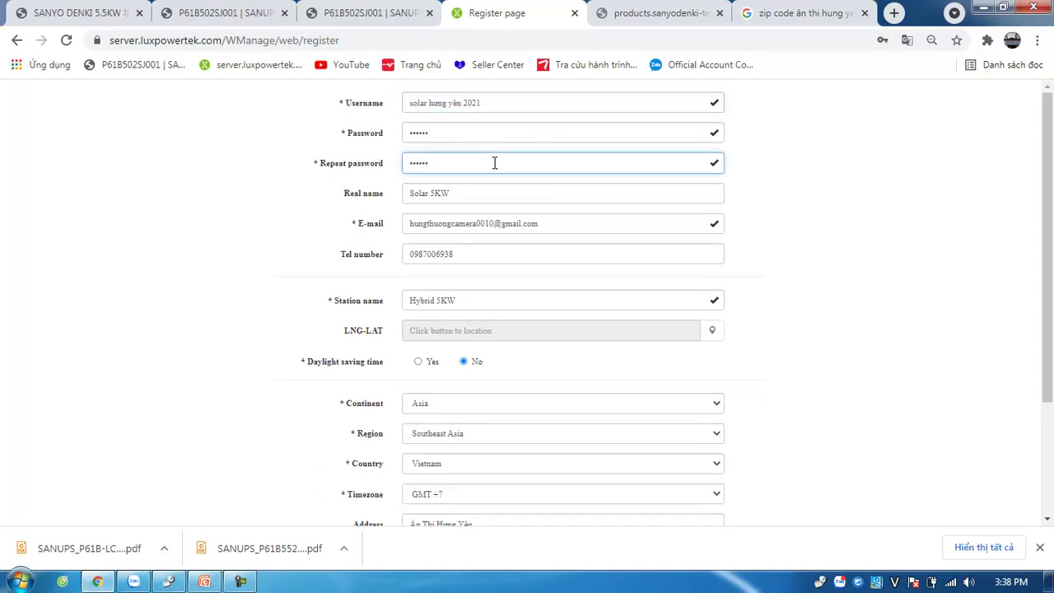
pyautogui.click(499, 197)
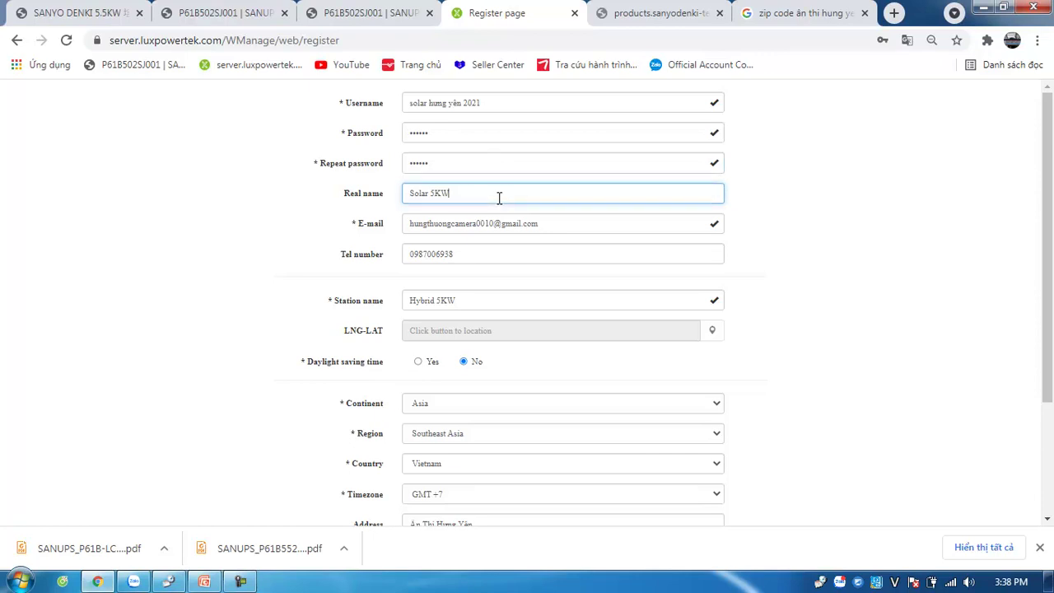
pyautogui.moveTo(510, 195); pyautogui.dragTo(384, 201)
pyautogui.click(567, 226)
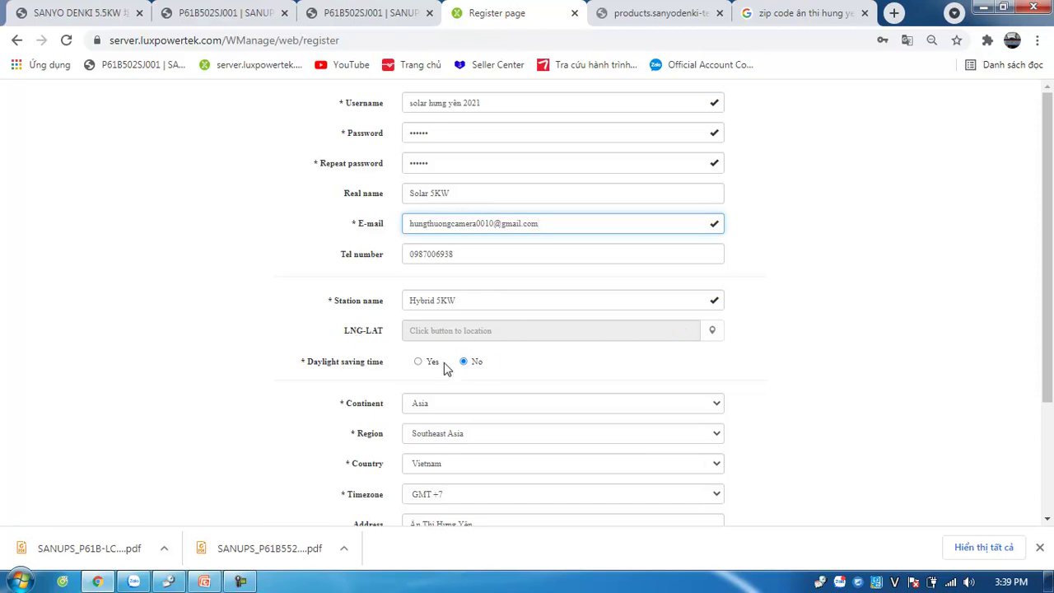
pyautogui.scroll(-2, 1046, 274)
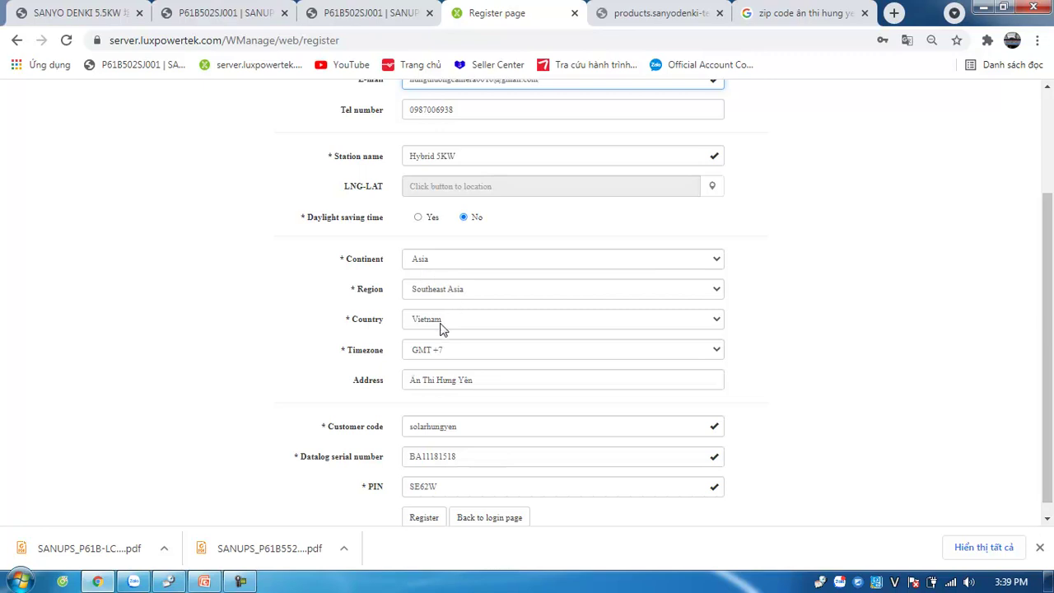
pyautogui.moveTo(486, 381); pyautogui.dragTo(377, 396)
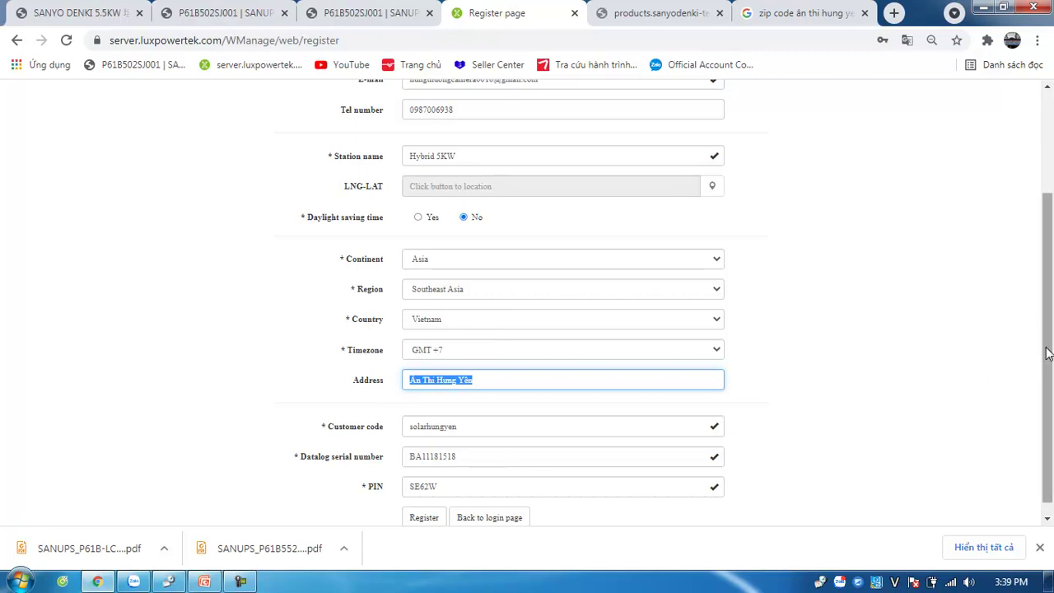
pyautogui.scroll(-1, 1046, 387)
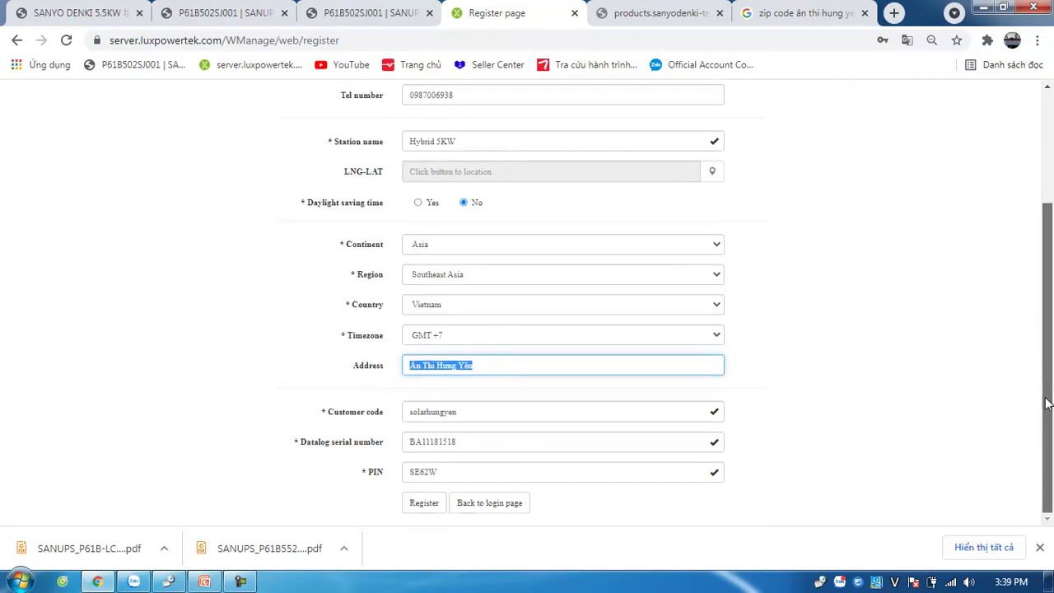
pyautogui.click(509, 410)
pyautogui.moveTo(511, 414); pyautogui.dragTo(365, 420)
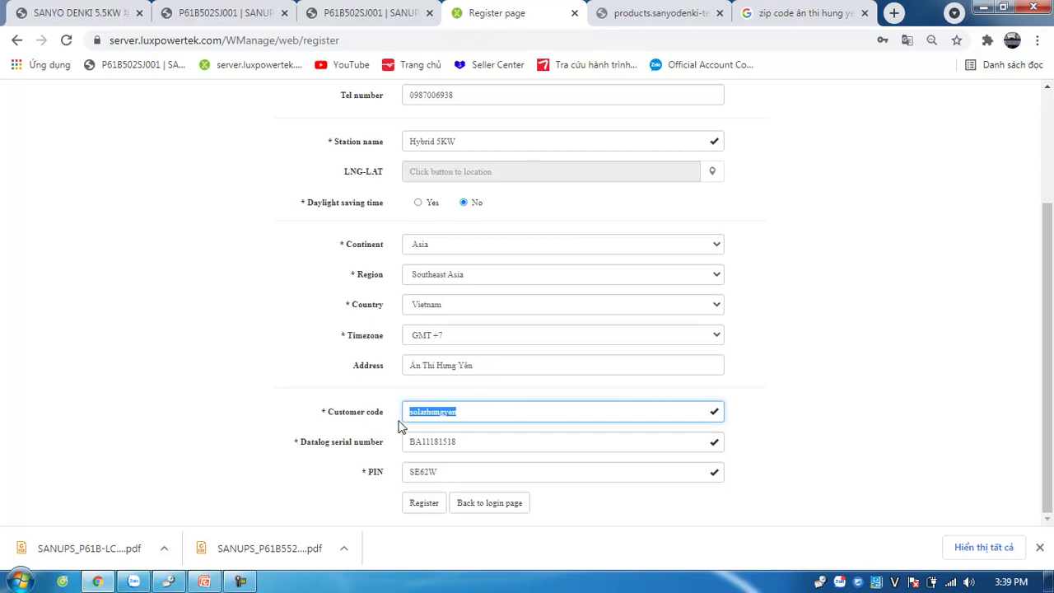
pyautogui.click(500, 440)
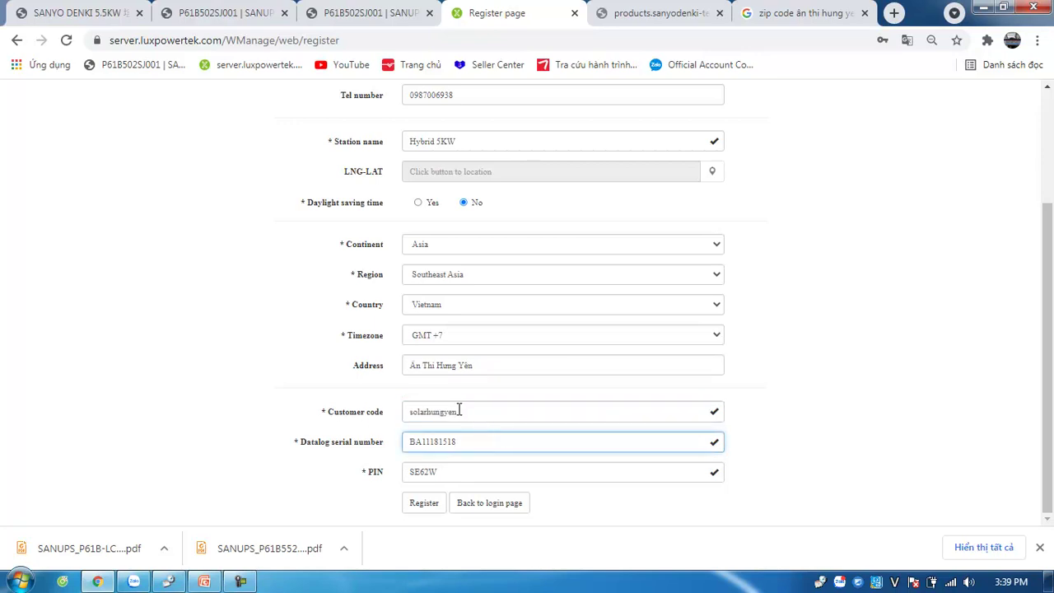
pyautogui.moveTo(500, 442); pyautogui.dragTo(400, 448)
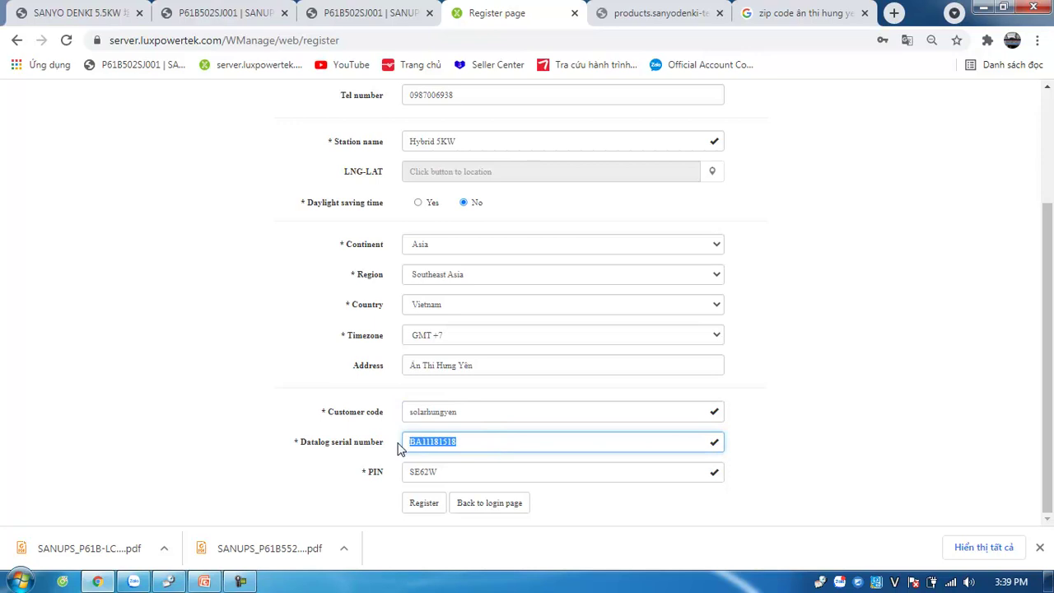
pyautogui.click(498, 444)
pyautogui.moveTo(482, 441); pyautogui.dragTo(387, 441)
pyautogui.moveTo(468, 471); pyautogui.dragTo(390, 474)
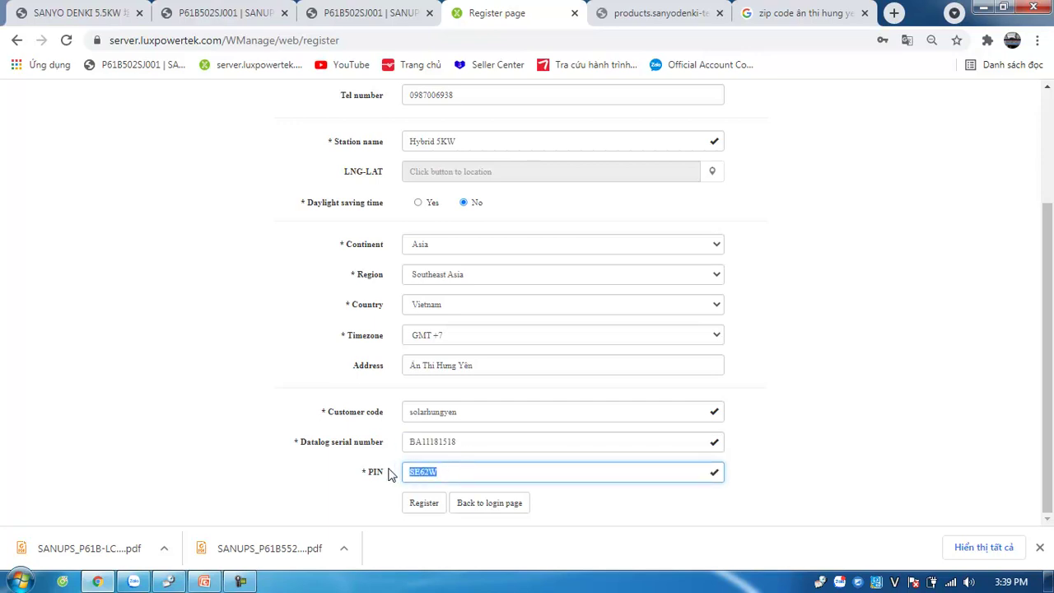
pyautogui.moveTo(483, 442); pyautogui.dragTo(397, 449)
pyautogui.moveTo(483, 465); pyautogui.dragTo(407, 467)
pyautogui.click(871, 485)
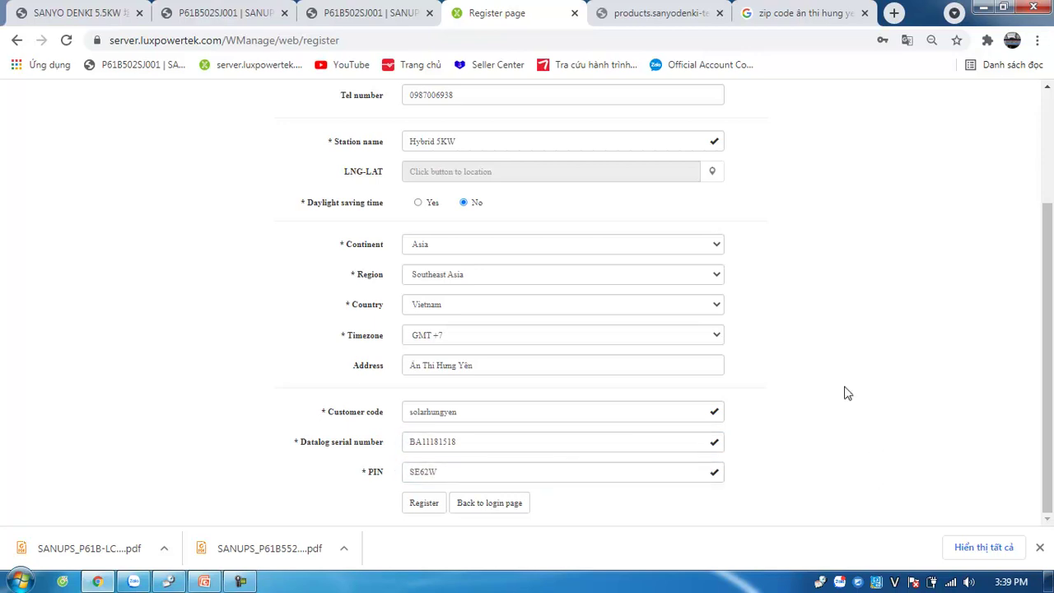
pyautogui.scroll(3, 1042, 303)
pyautogui.scroll(-3, 1041, 303)
# Step: Submit the registration and save the new account's password in Chrome
pyautogui.click(425, 505)
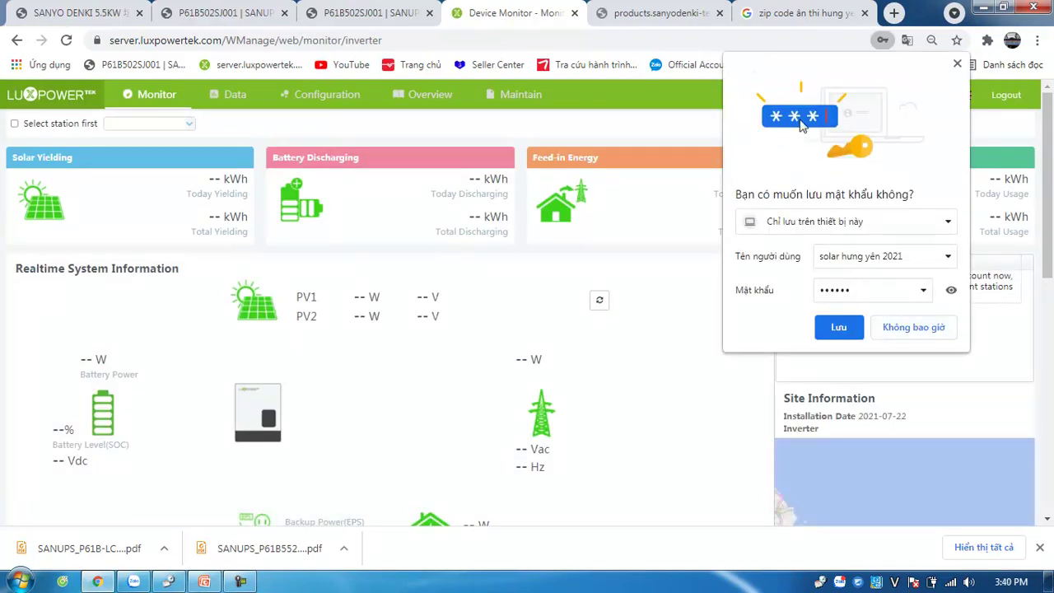
pyautogui.click(840, 327)
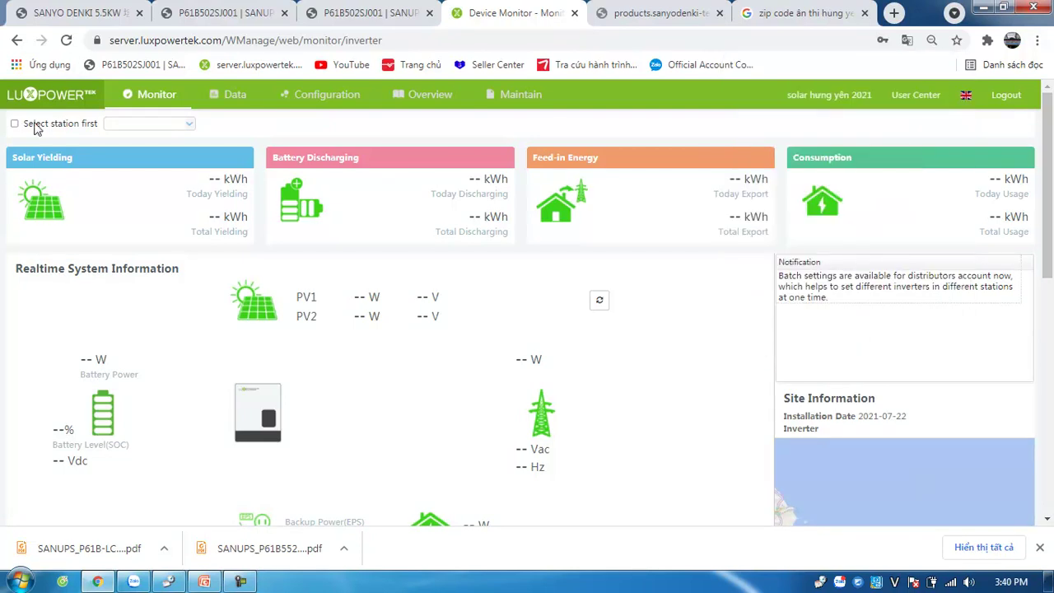
pyautogui.scroll(-2, 605, 293)
pyautogui.scroll(2, 605, 294)
# Step: Look over the empty dashboard's station list, then log out of the new account
pyautogui.click(189, 125)
pyautogui.click(189, 128)
pyautogui.moveTo(1046, 189)
pyautogui.mouseDown()
pyautogui.moveTo(1044, 370)
pyautogui.moveTo(1048, 206)
pyautogui.mouseUp()
pyautogui.click(175, 98)
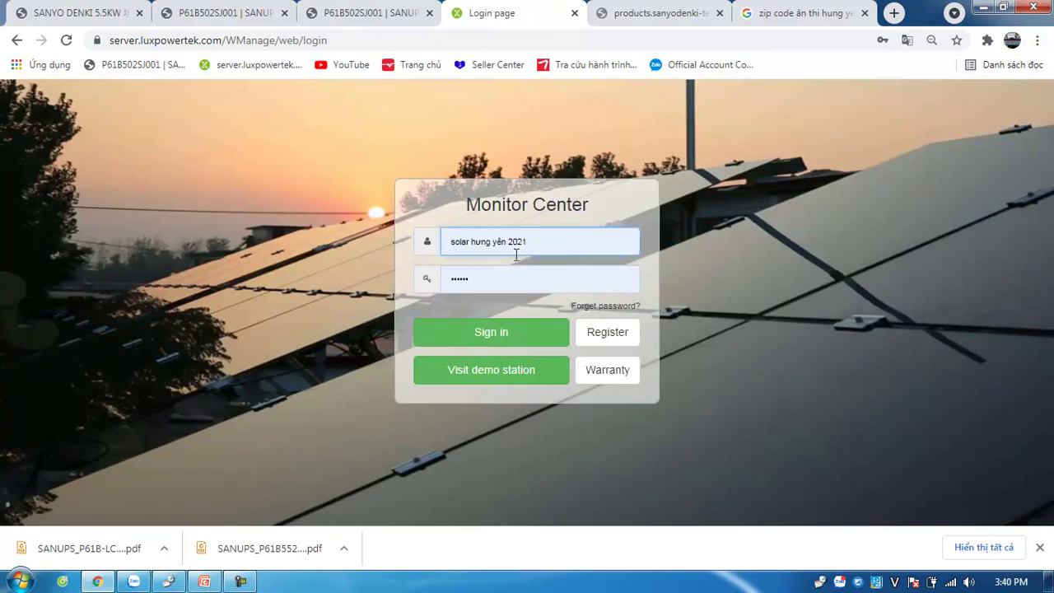
# Step: Sign in with another saved account and switch to a station whose inverters are online
pyautogui.click(564, 236)
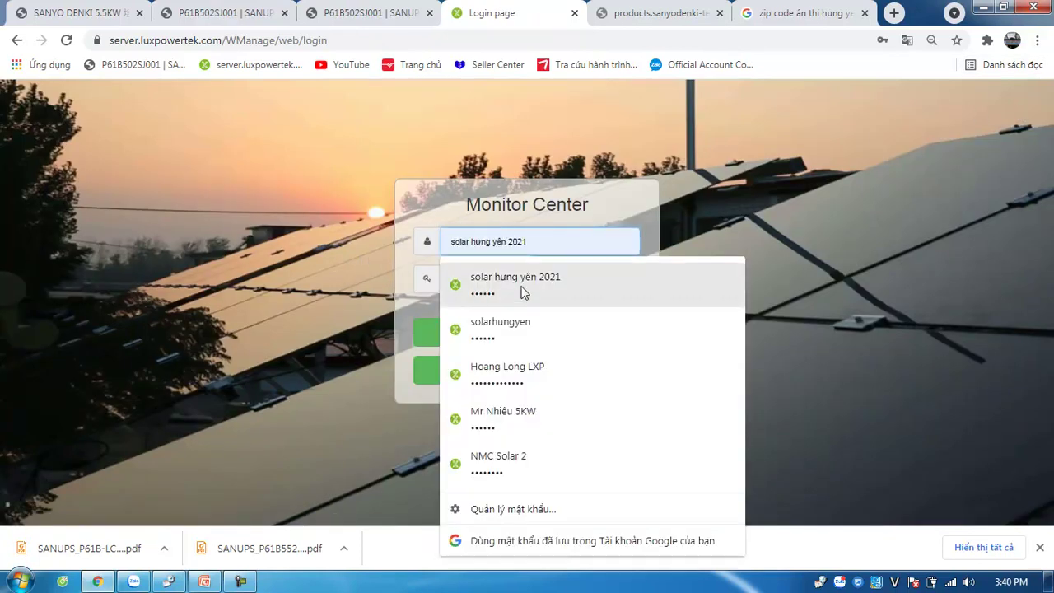
pyautogui.click(518, 331)
pyautogui.click(525, 334)
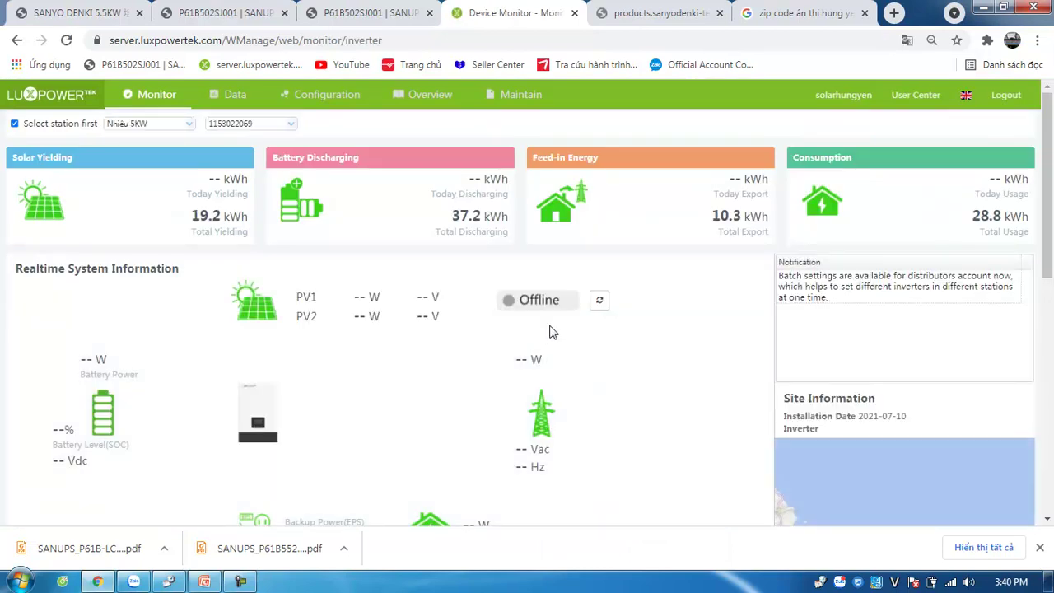
pyautogui.click(188, 123)
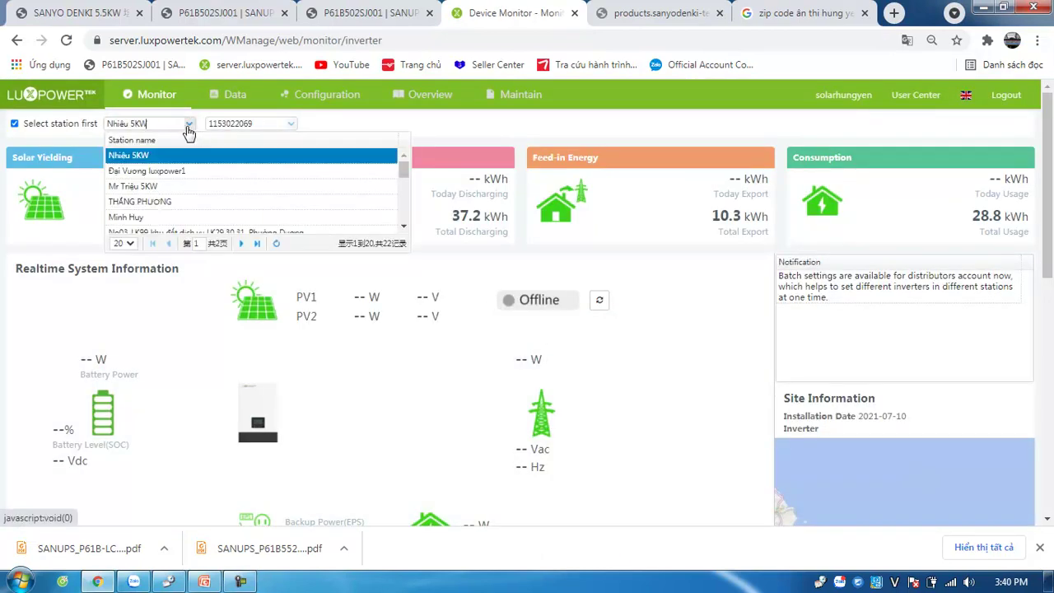
pyautogui.click(176, 201)
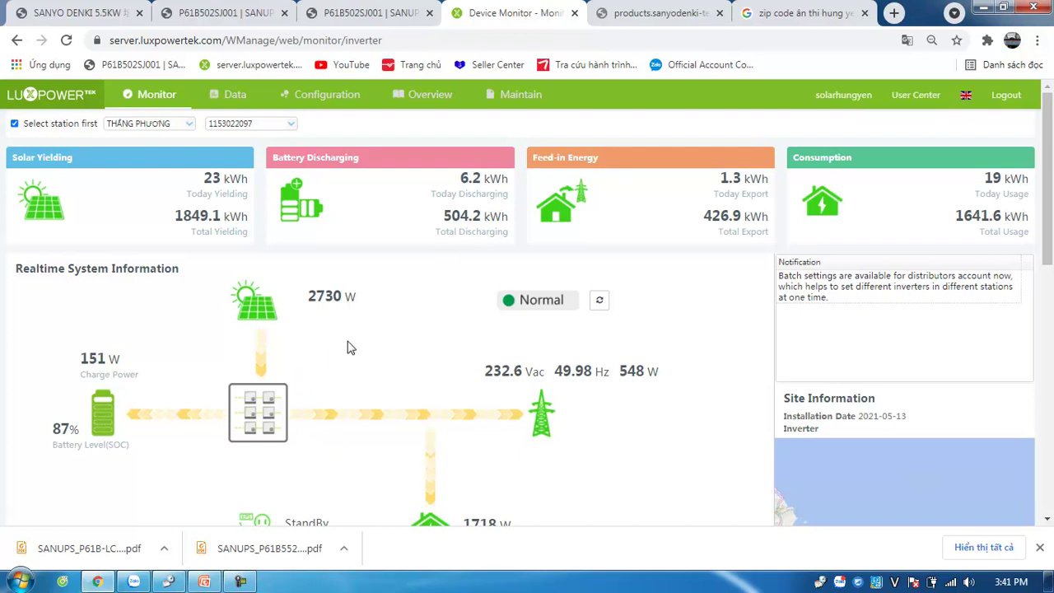
# Step: Check the clock, then highlight the 2730 W solar and 151 W charge readings
pyautogui.click(1022, 584)
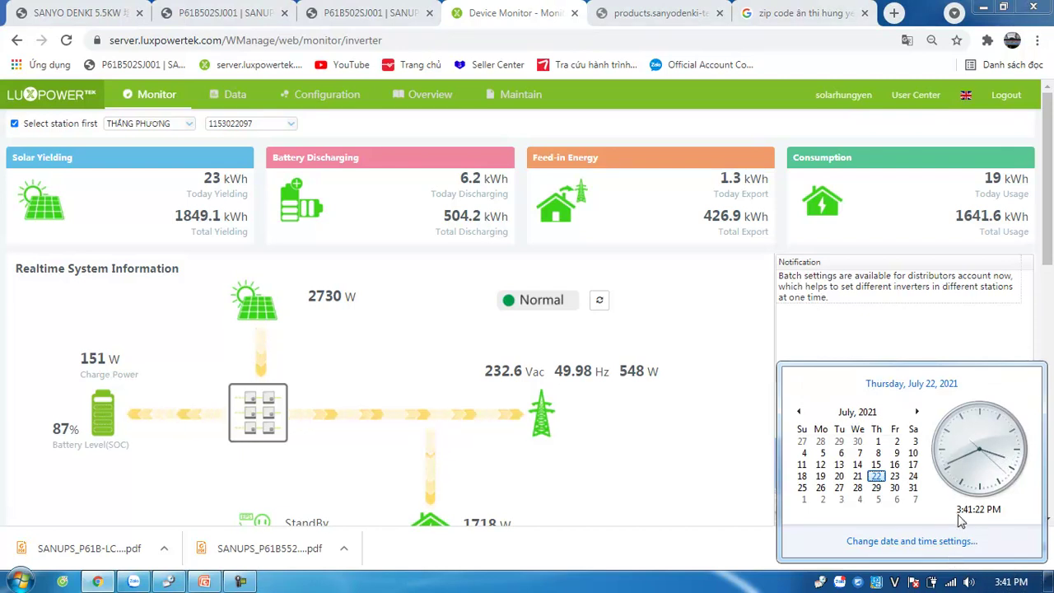
pyautogui.click(333, 317)
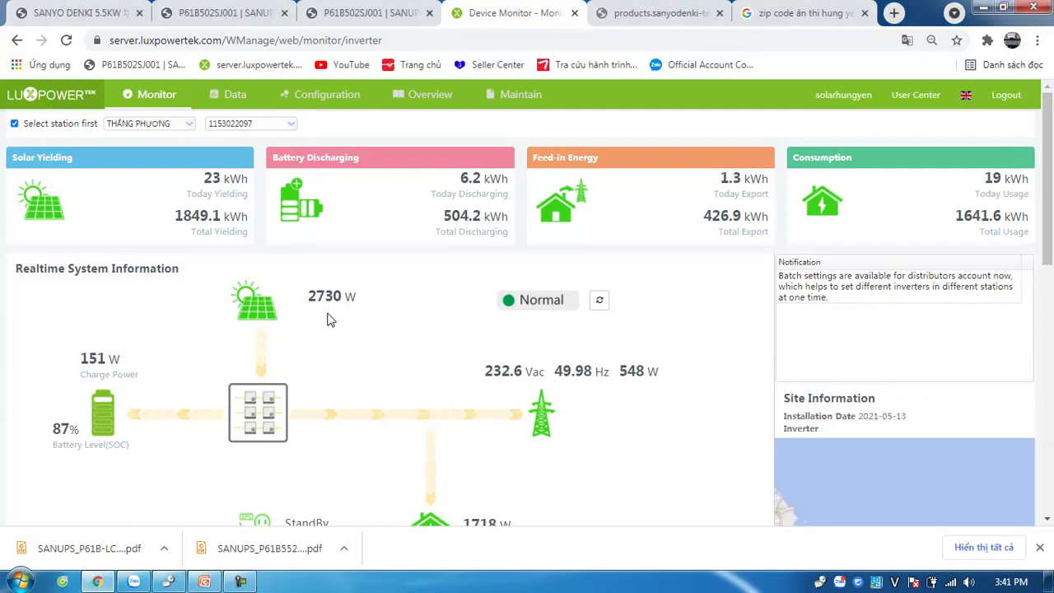
pyautogui.doubleClick(325, 296)
pyautogui.click(388, 295)
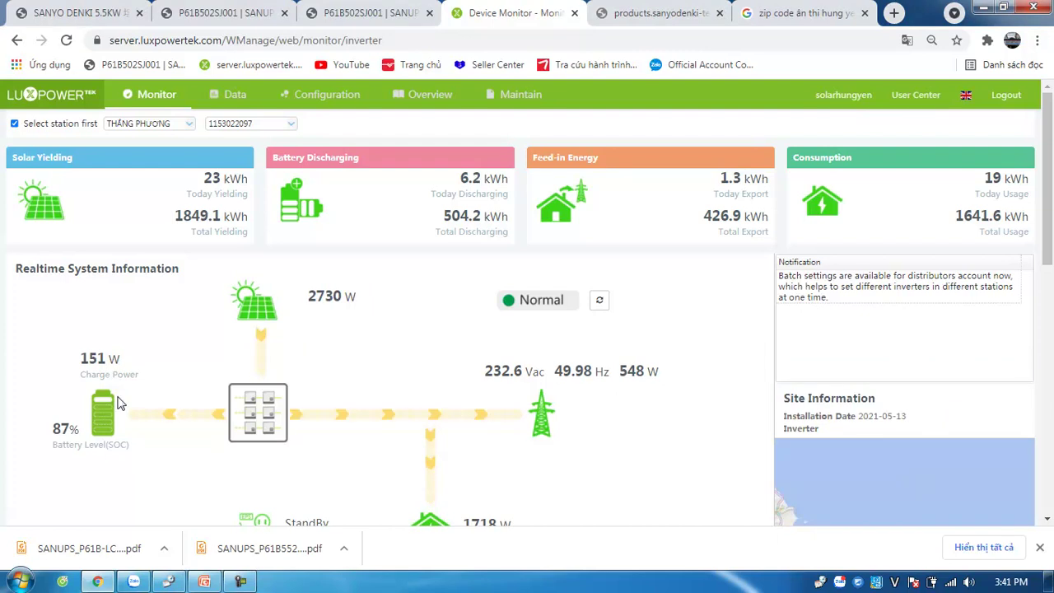
pyautogui.moveTo(80, 358); pyautogui.dragTo(132, 358)
# Step: Scroll to the per-inverter table, highlighting the 232.6 Vac grid voltage and 226.8V Vpv1 values
pyautogui.scroll(-1, 444, 453)
pyautogui.moveTo(444, 453); pyautogui.dragTo(685, 294)
pyautogui.click(667, 305)
pyautogui.tripleClick(488, 299)
pyautogui.click(488, 298)
pyautogui.scroll(-2, 312, 468)
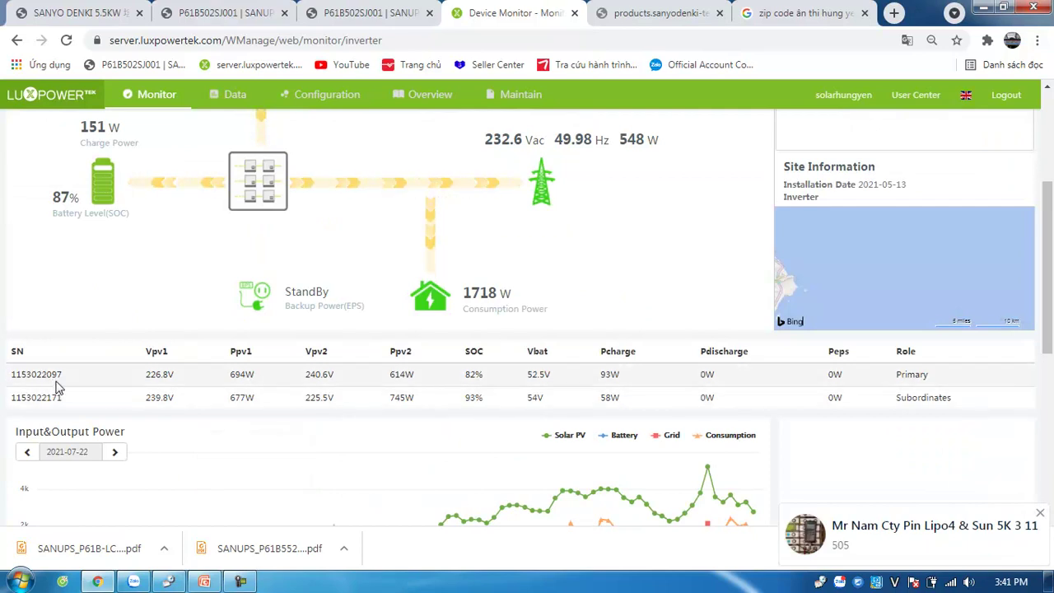
pyautogui.doubleClick(163, 374)
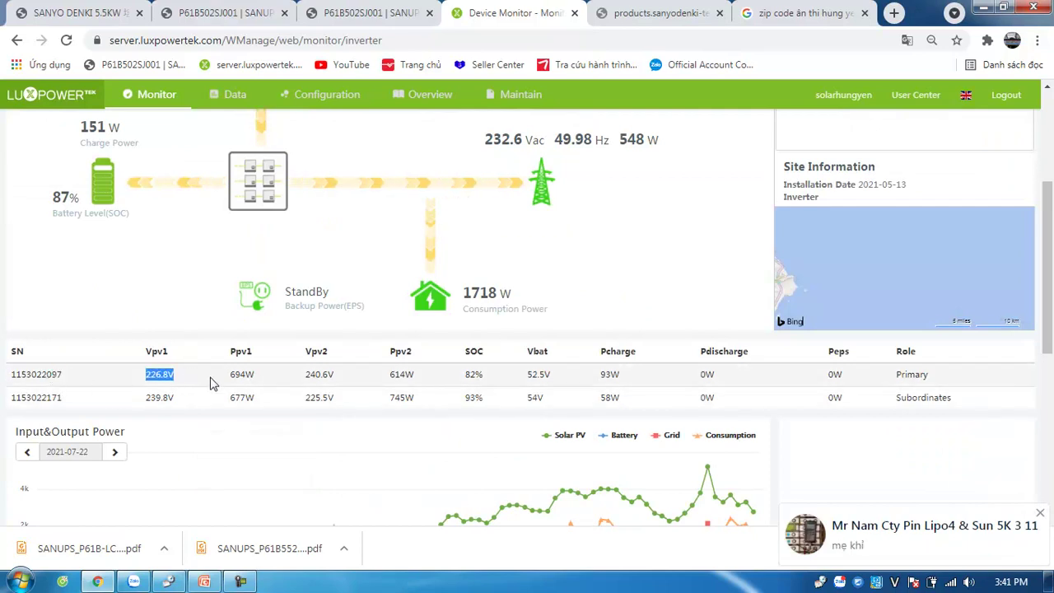
pyautogui.moveTo(229, 375); pyautogui.dragTo(496, 379)
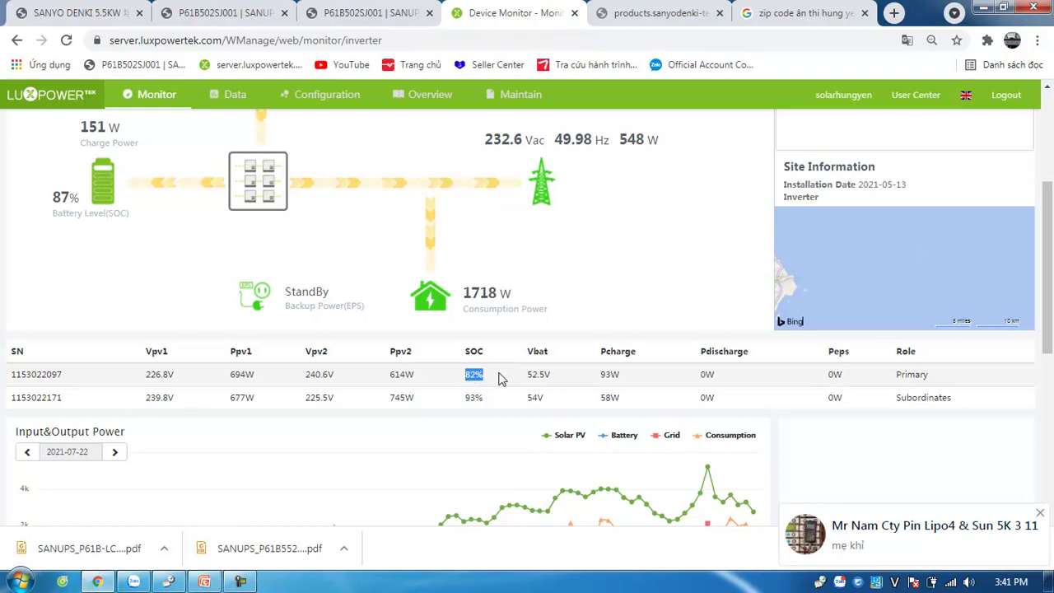
pyautogui.click(498, 379)
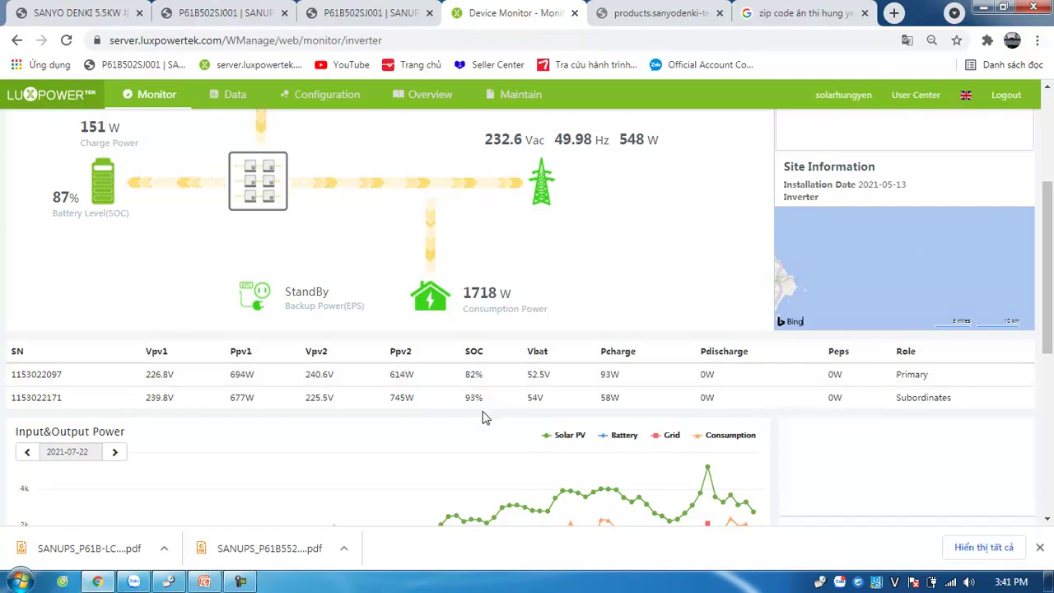